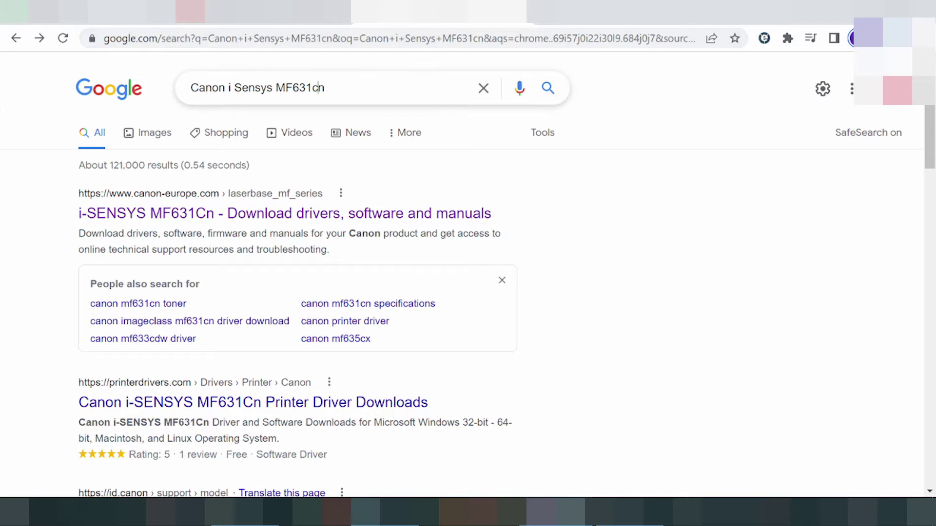
# Search Google for 'Canon i Sensys MF631cn driver download' and scroll through the results.
pyautogui.click(324, 87)
pyautogui.write('dri')
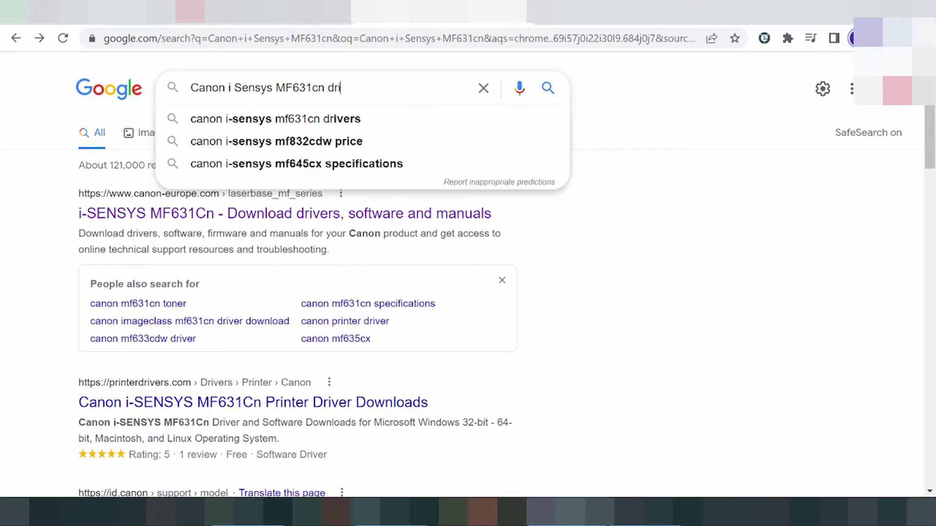
pyautogui.write('ver download')
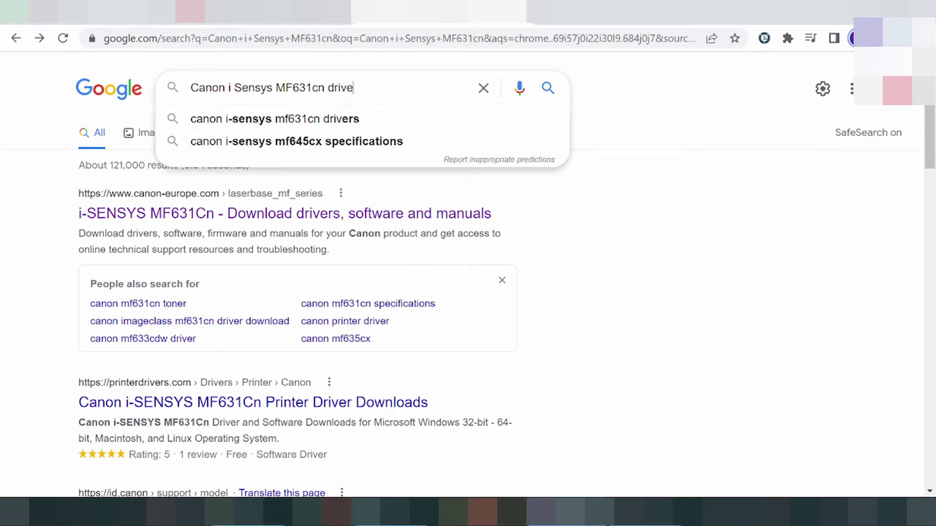
pyautogui.press('Return')
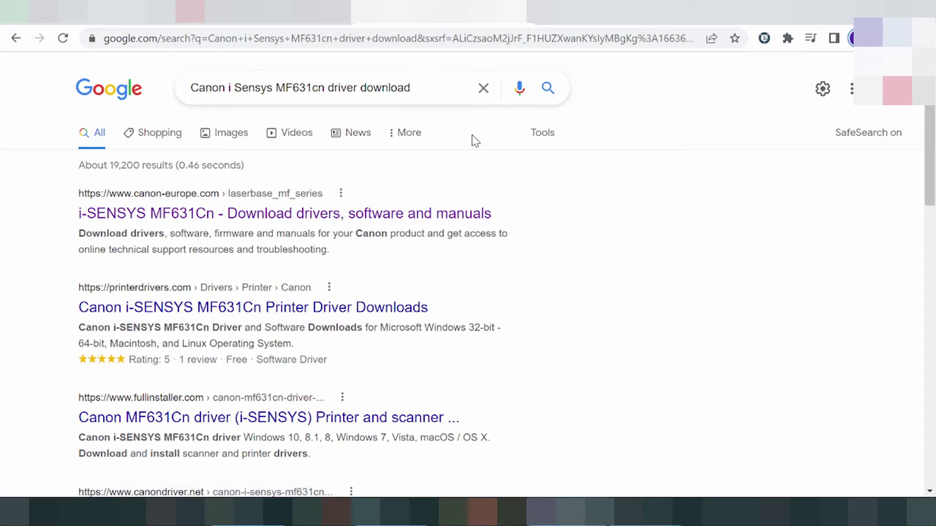
pyautogui.scroll(-6, 472, 165)
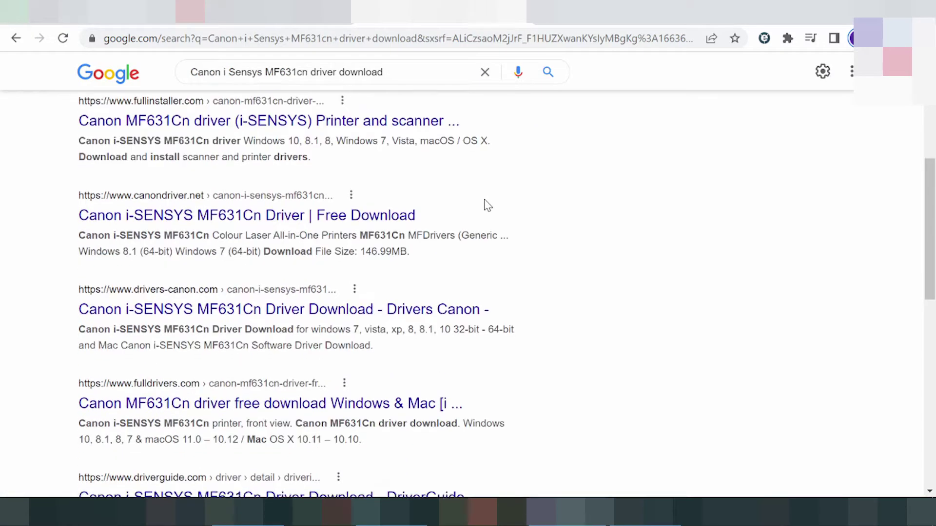
pyautogui.scroll(-2, 487, 201)
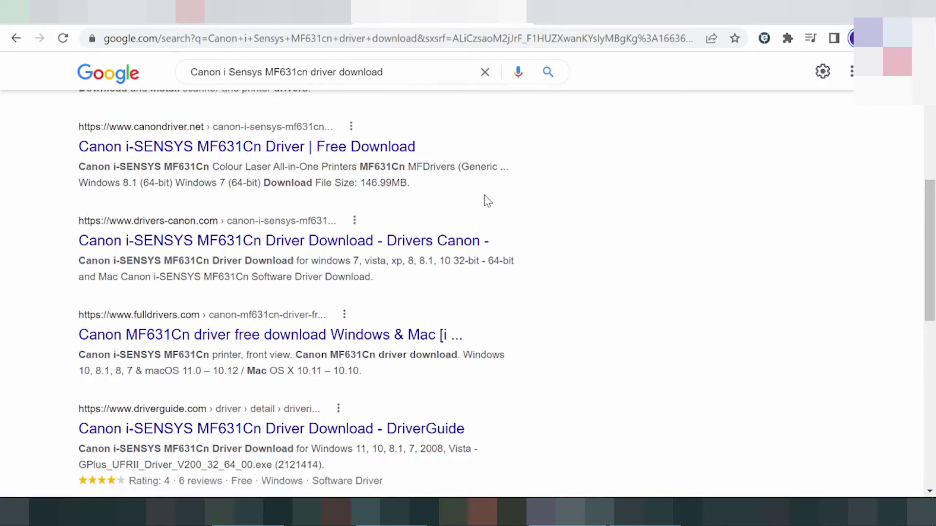
pyautogui.scroll(-6, 487, 204)
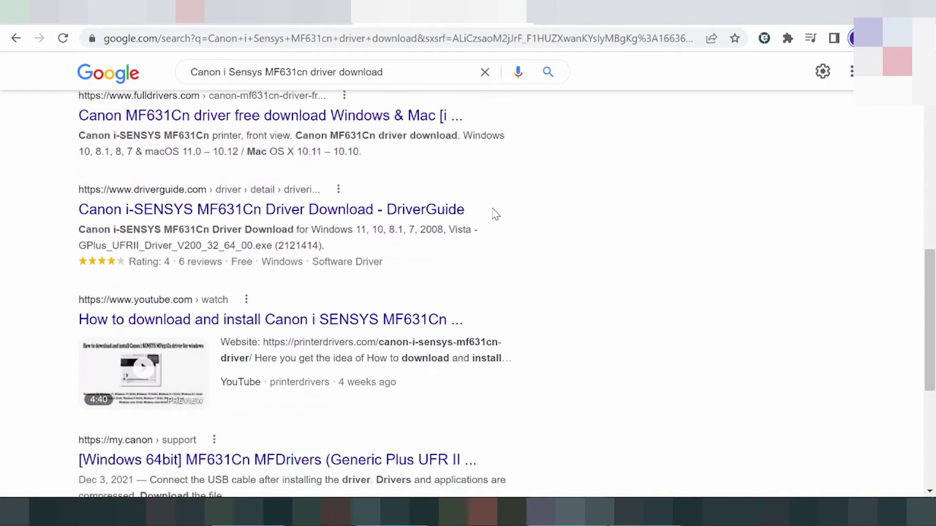
pyautogui.scroll(-5, 503, 216)
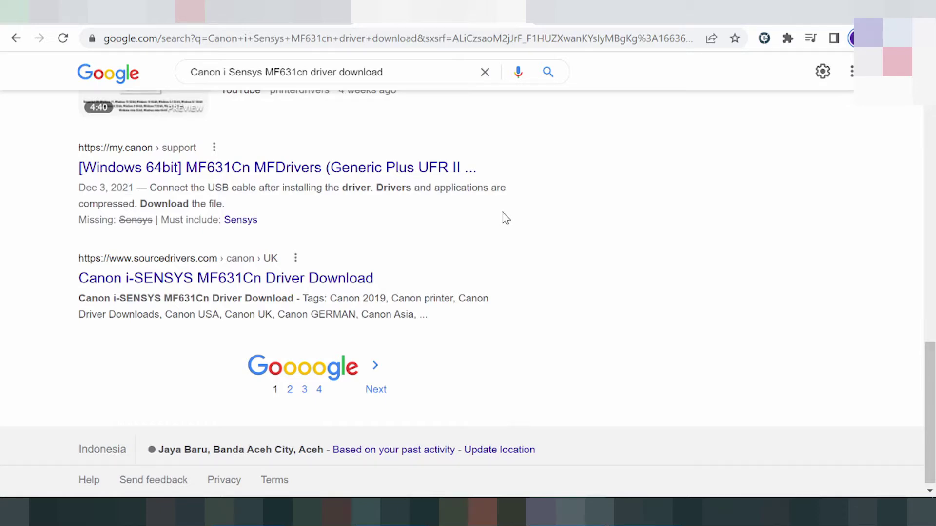
pyautogui.scroll(15, 497, 215)
# Open Canon Europe's i-SENSYS MF631Cn support page and show its recommended Windows 64bit MFDrivers.
pyautogui.click(236, 224)
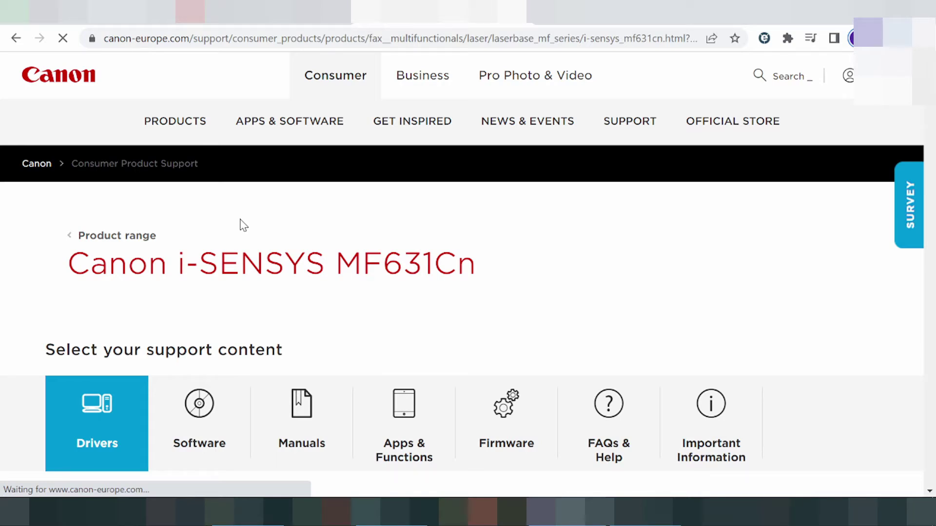
pyautogui.scroll(-3, 243, 225)
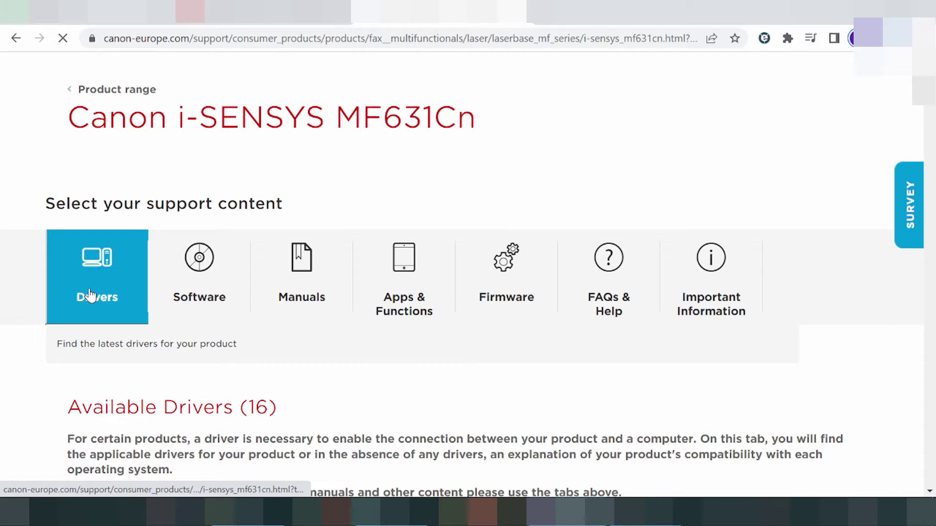
pyautogui.click(90, 294)
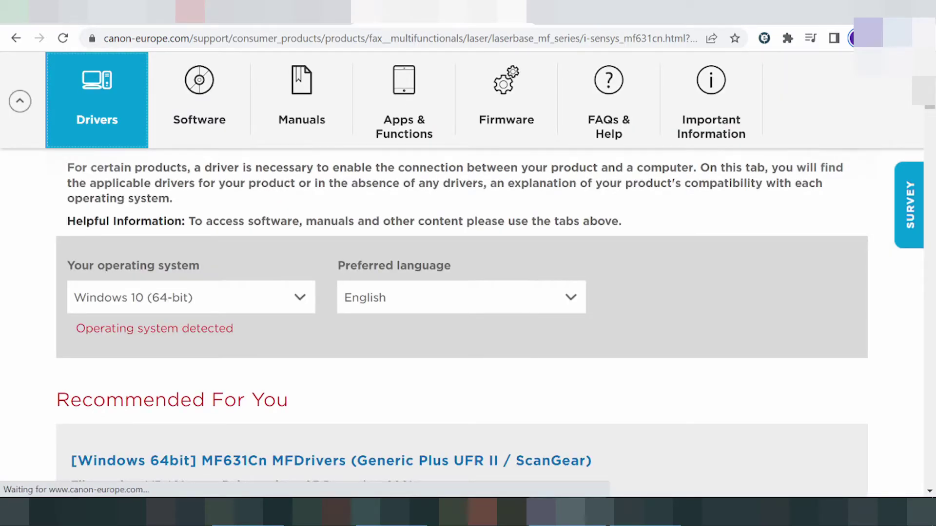
pyautogui.scroll(-1, 461, 317)
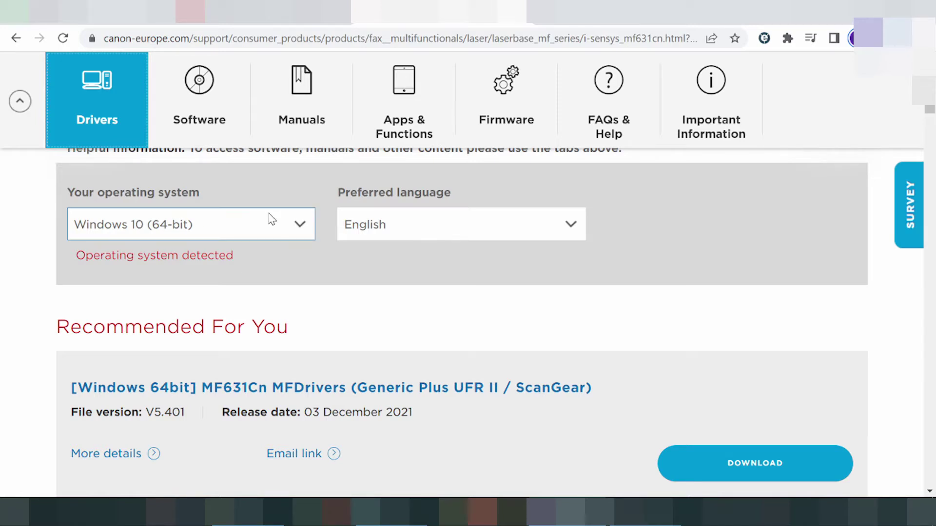
# Change the operating system filter from Windows 10 (64-bit) to macOS 12 (Monterey).
pyautogui.click(303, 230)
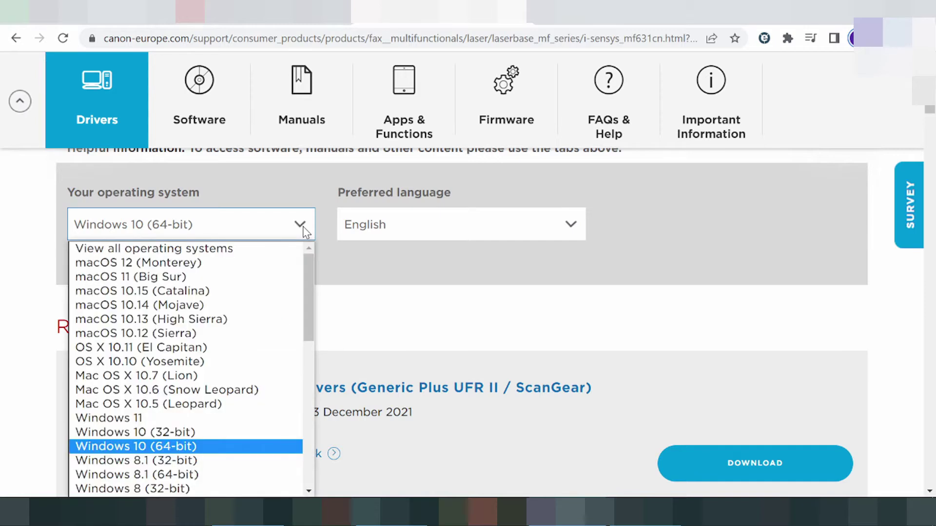
pyautogui.moveTo(308, 264); pyautogui.dragTo(309, 268)
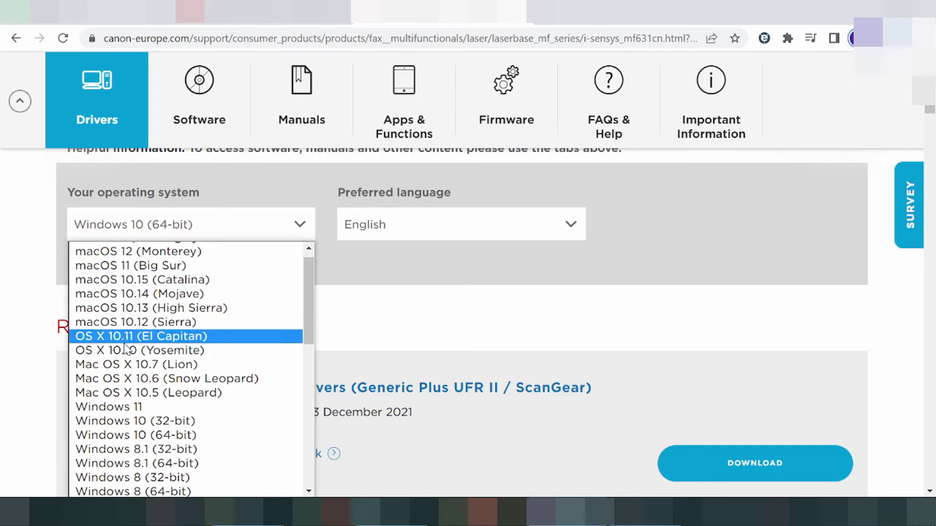
pyautogui.scroll(-3, 139, 307)
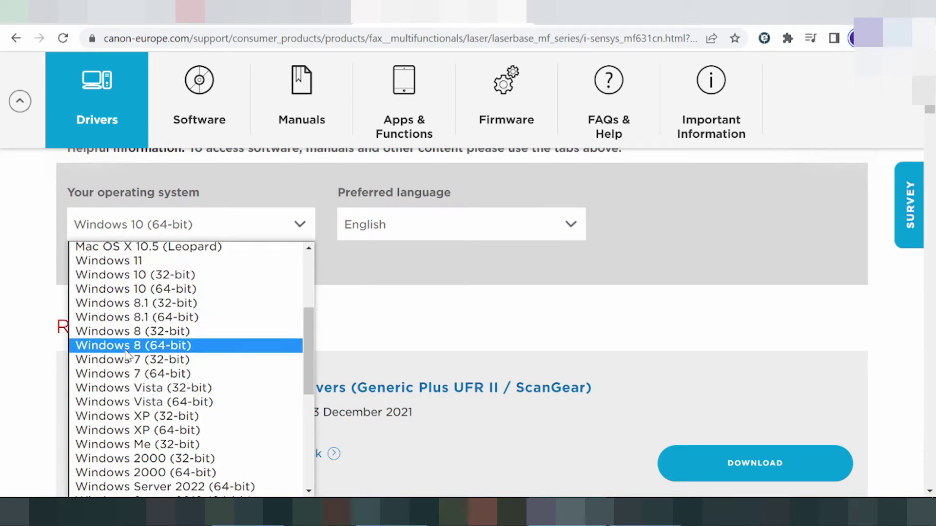
pyautogui.scroll(-3, 131, 341)
pyautogui.scroll(-3, 131, 343)
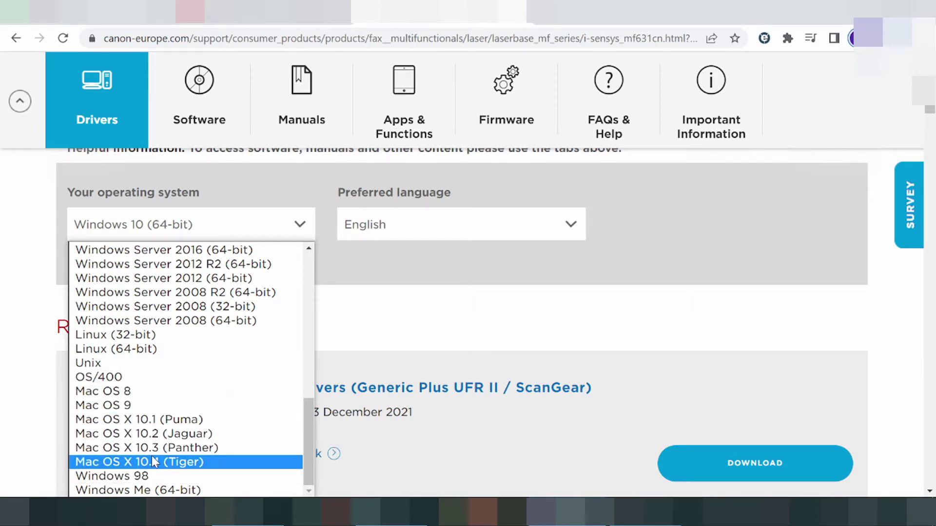
pyautogui.scroll(8, 151, 390)
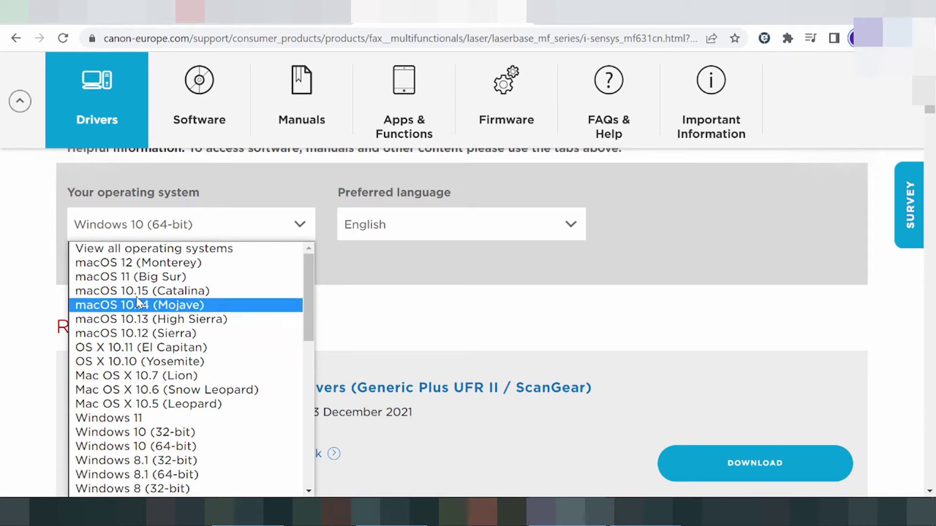
pyautogui.click(129, 264)
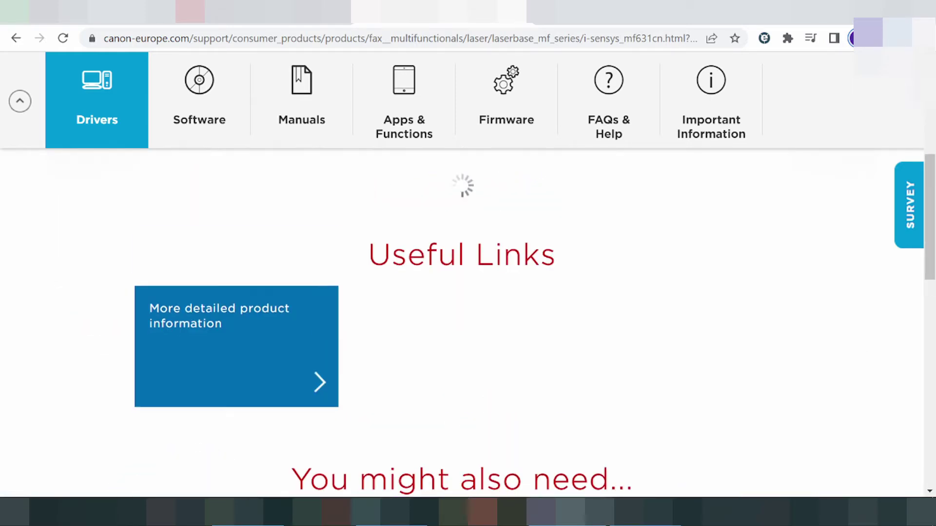
# Highlight the Operating system(s) heading and macOS 12 (Monterey) among the supported systems.
pyautogui.scroll(-3, 389, 258)
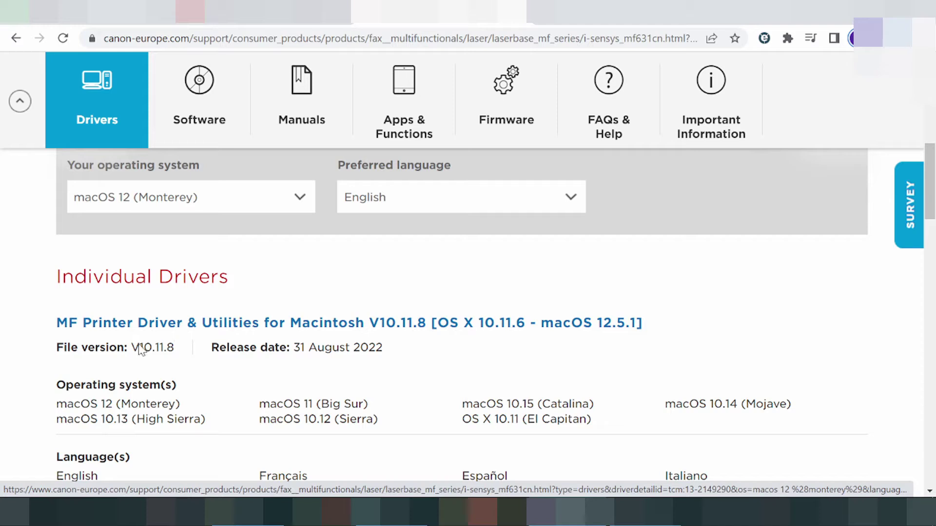
pyautogui.moveTo(66, 385); pyautogui.dragTo(159, 385)
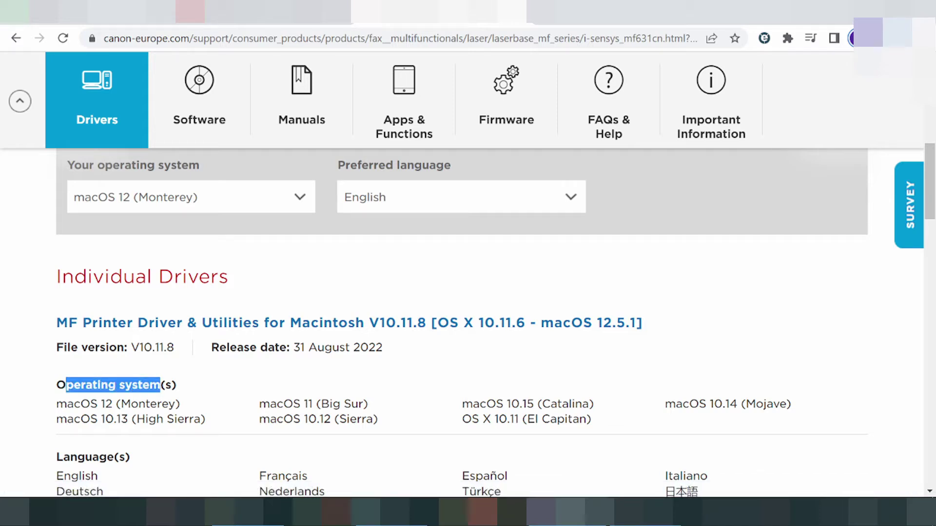
pyautogui.moveTo(58, 405); pyautogui.dragTo(322, 397)
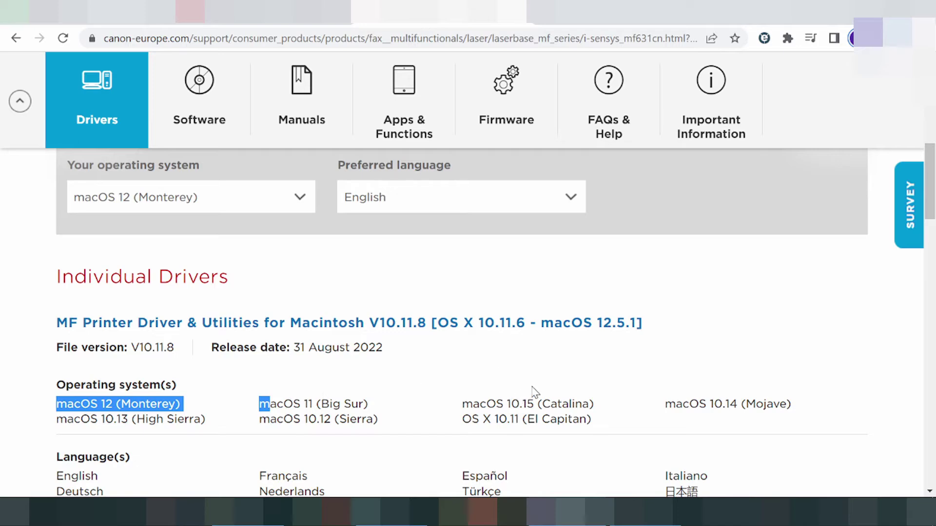
pyautogui.scroll(-1, 531, 390)
pyautogui.scroll(-3, 532, 380)
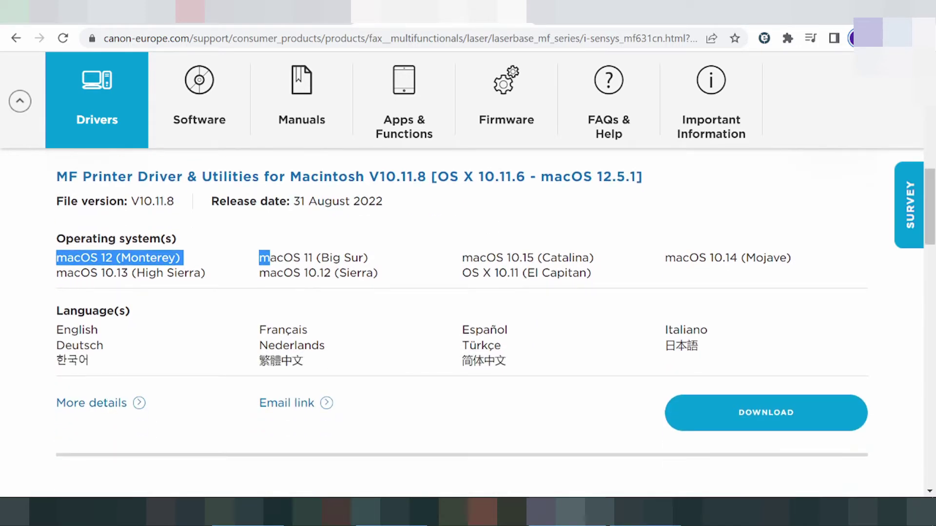
pyautogui.moveTo(63, 332); pyautogui.dragTo(86, 332)
# Review the macOS 12 drivers: MF Printer Driver V10.11.8 and Scanner Driver V2.15.10.
pyautogui.scroll(-5, 419, 322)
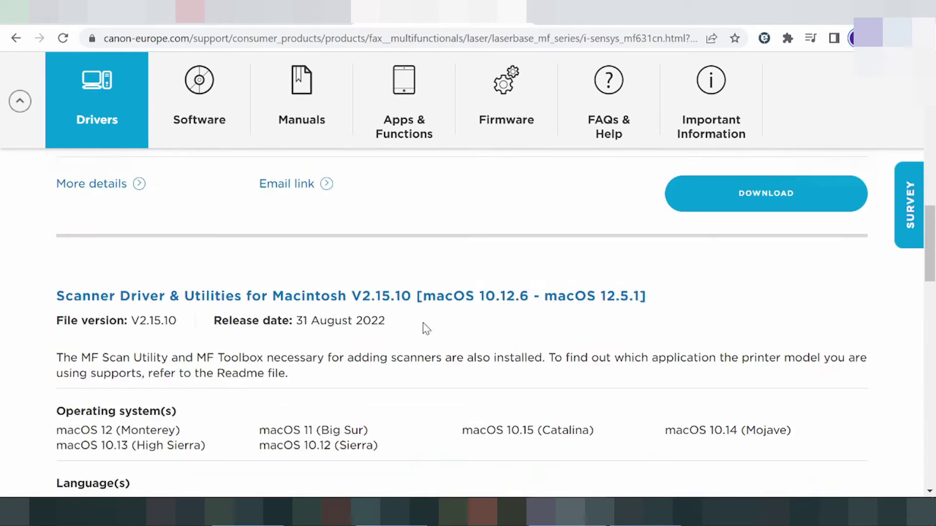
pyautogui.scroll(6, 414, 322)
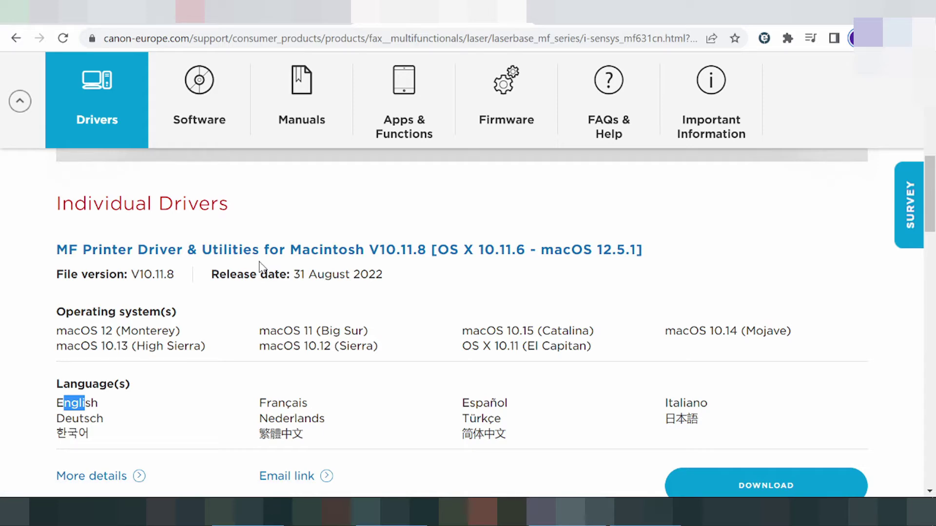
pyautogui.scroll(-4, 260, 267)
pyautogui.scroll(4, 248, 282)
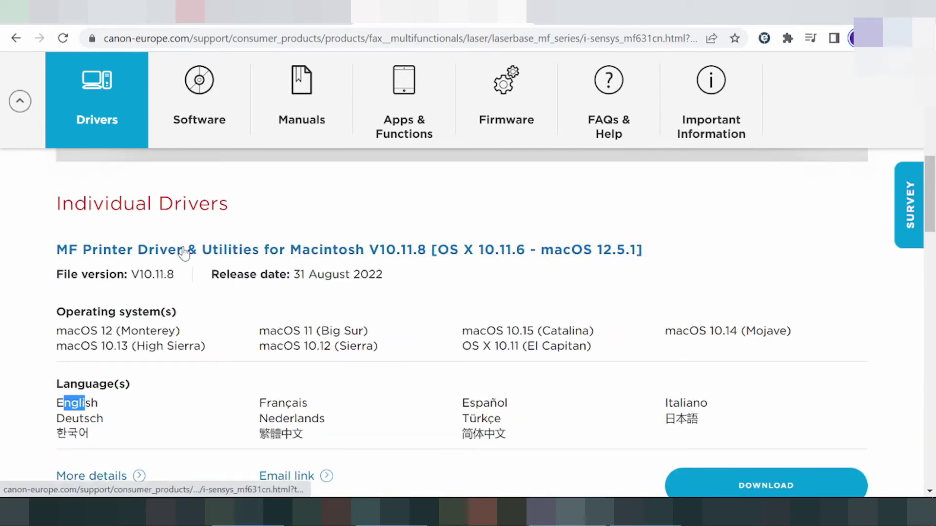
pyautogui.scroll(-4, 184, 253)
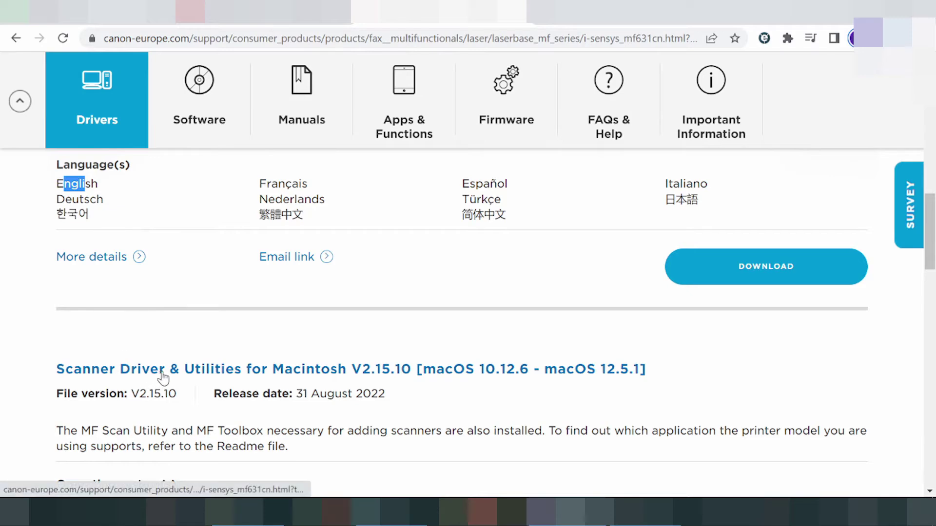
pyautogui.scroll(-1, 188, 382)
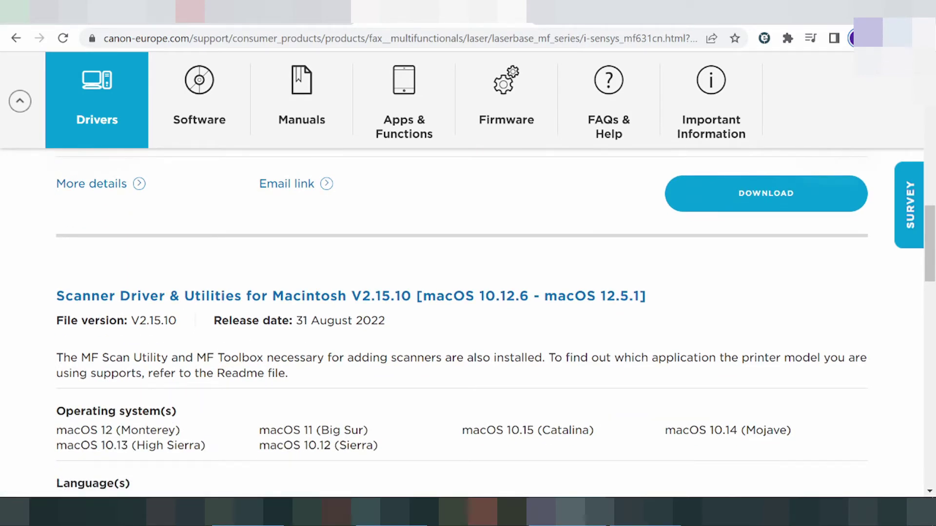
pyautogui.scroll(-10, 247, 335)
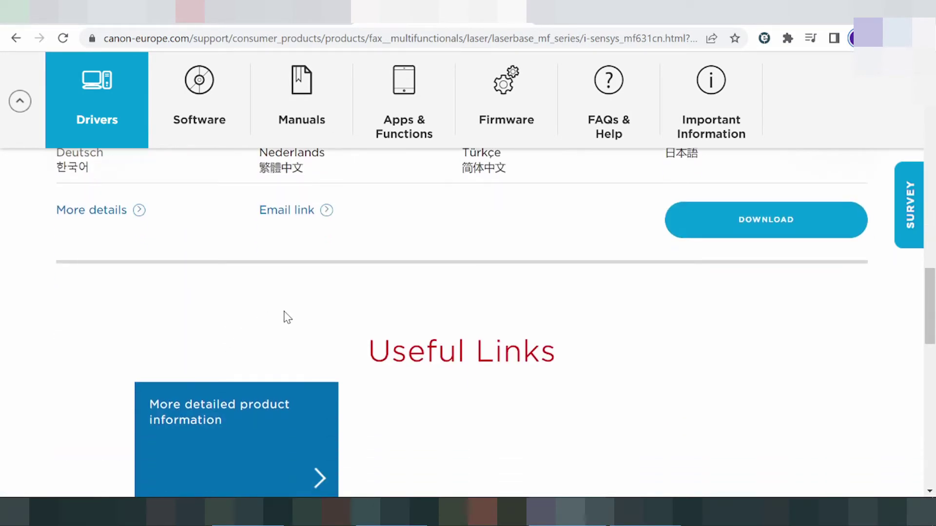
pyautogui.scroll(-4, 291, 316)
pyautogui.scroll(20, 303, 322)
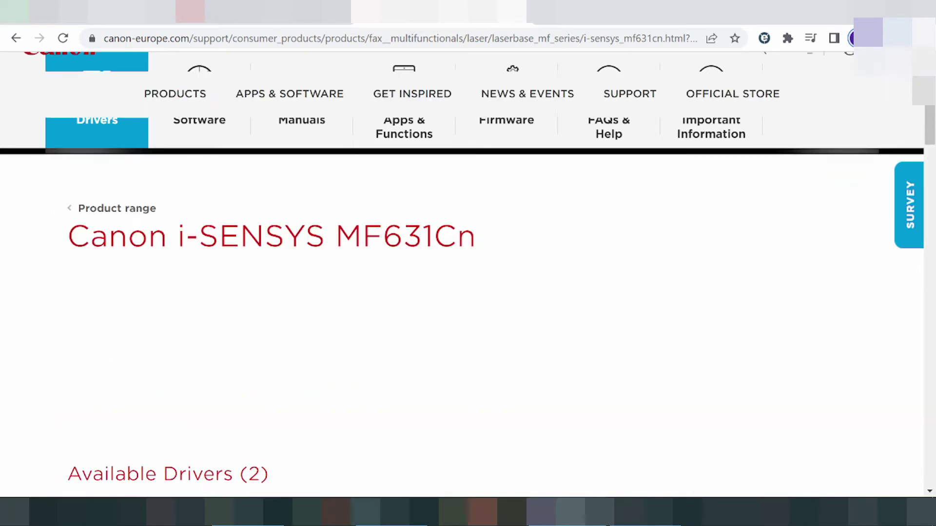
pyautogui.scroll(-8, 302, 317)
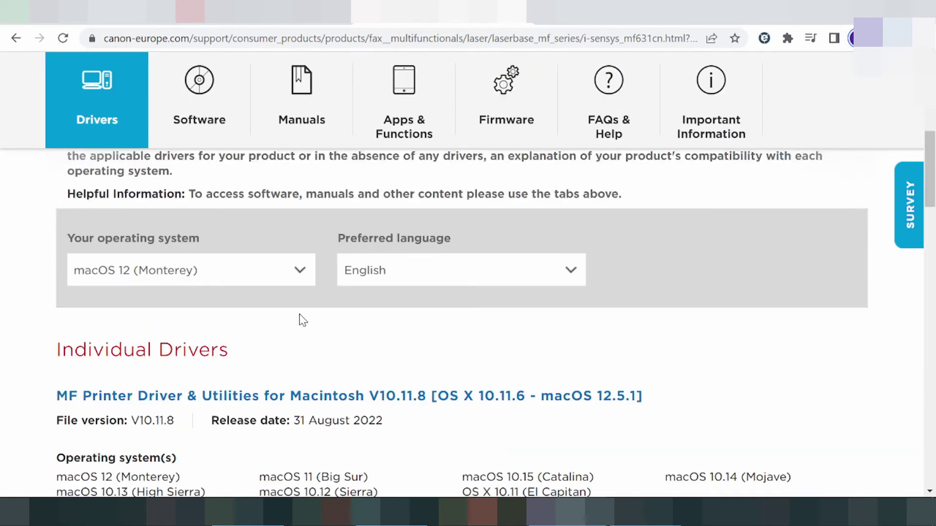
pyautogui.scroll(-6, 299, 314)
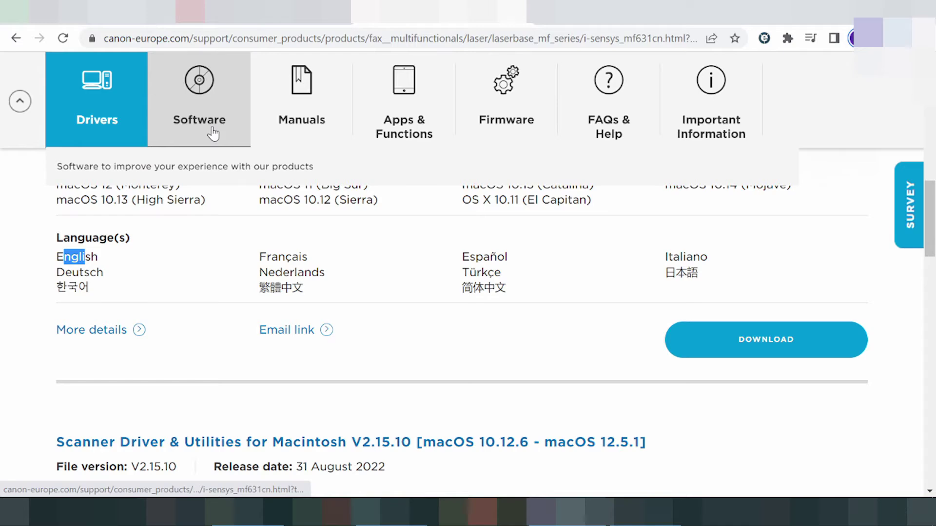
# View the Software downloads and check the OS list, keeping Windows 10 (64-bit).
pyautogui.click(213, 134)
pyautogui.scroll(-2, 264, 255)
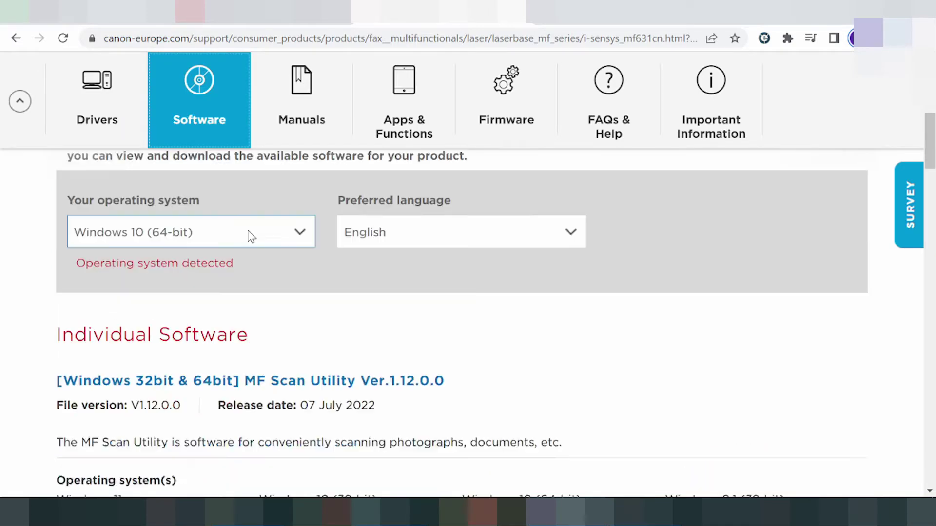
pyautogui.click(251, 236)
pyautogui.scroll(-1, 164, 303)
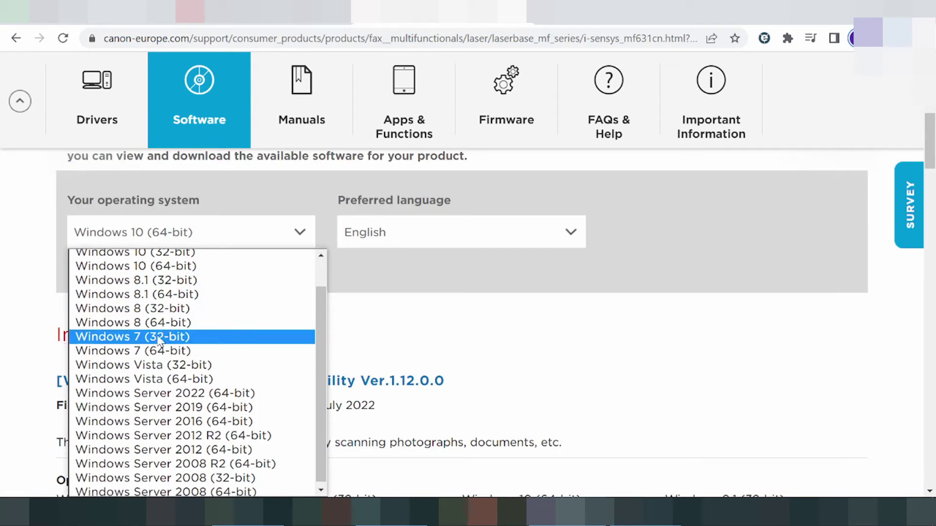
pyautogui.scroll(1, 161, 322)
pyautogui.click(5, 302)
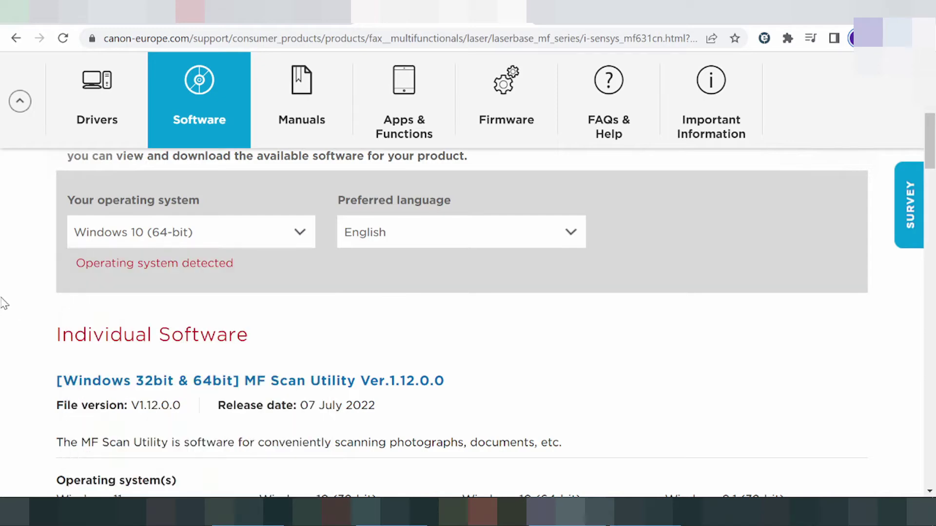
# Browse the V08.03 Firmware Update Tools for Windows and Mac, then return to Drivers.
pyautogui.click(479, 120)
pyautogui.scroll(15, 232, 281)
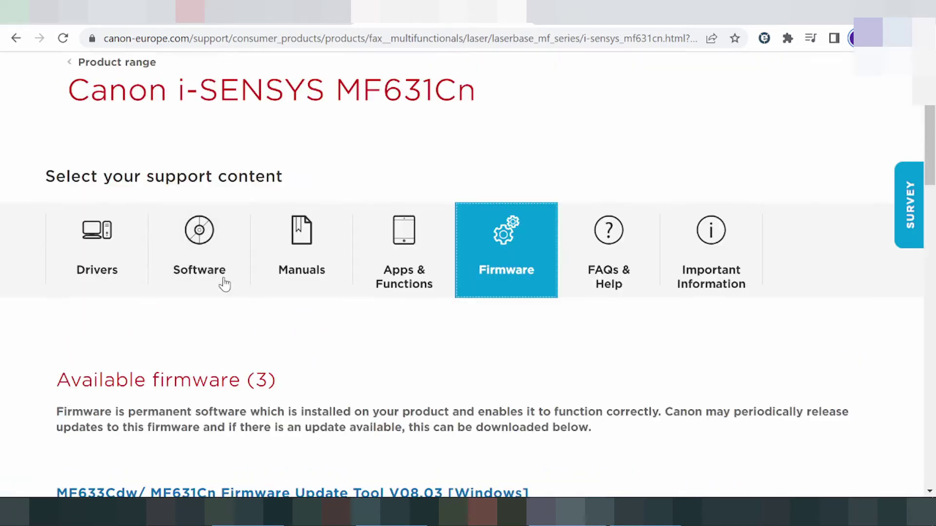
pyautogui.scroll(-6, 222, 278)
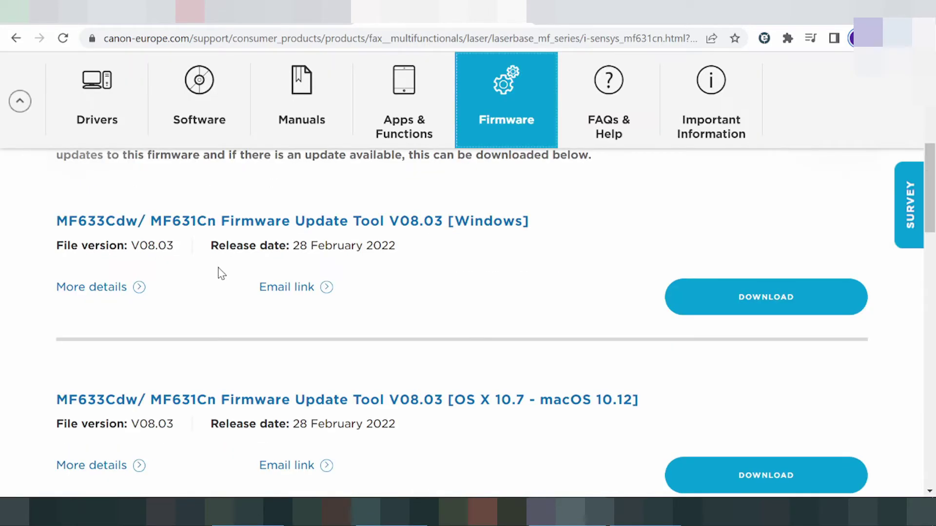
pyautogui.scroll(-1, 223, 272)
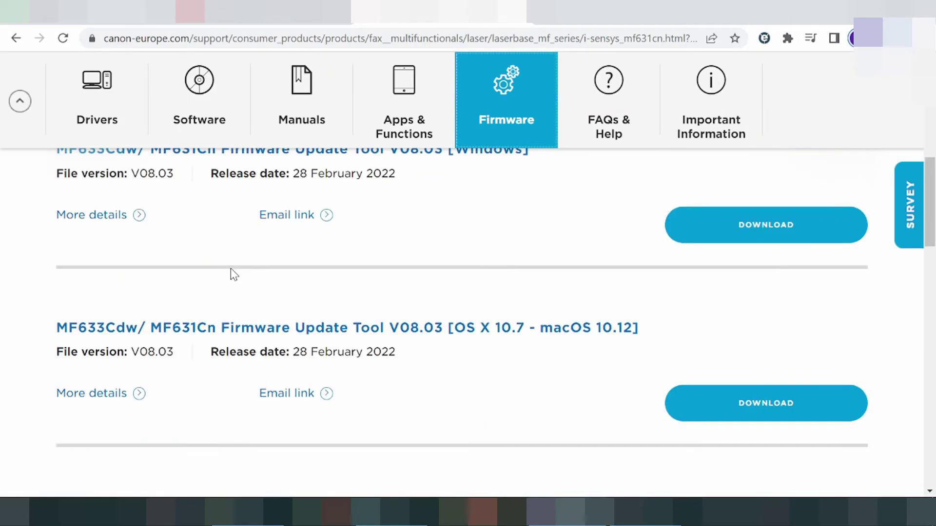
pyautogui.scroll(3, 230, 269)
pyautogui.click(117, 111)
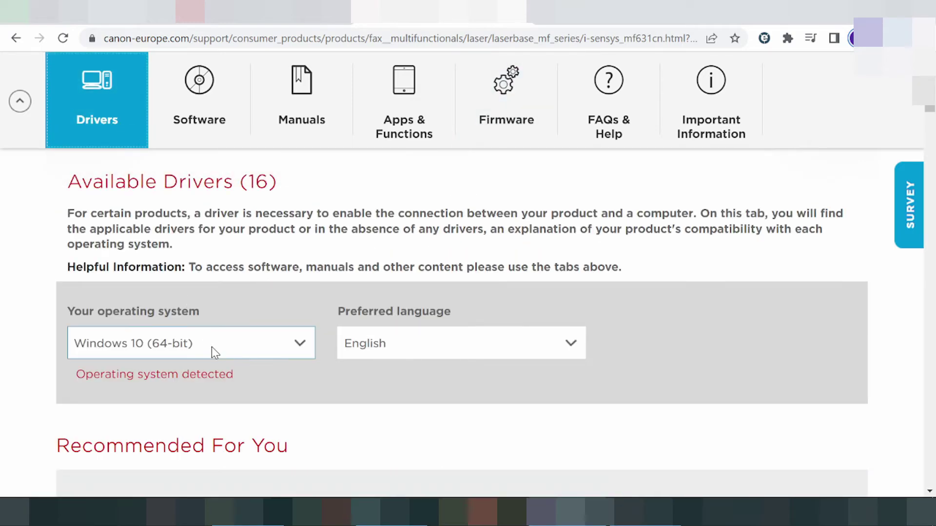
# Filter drivers to Linux (64-bit), showing UFR II/UFRII LT Printer Driver for Linux V5.50.
pyautogui.click(212, 347)
pyautogui.scroll(-1, 195, 308)
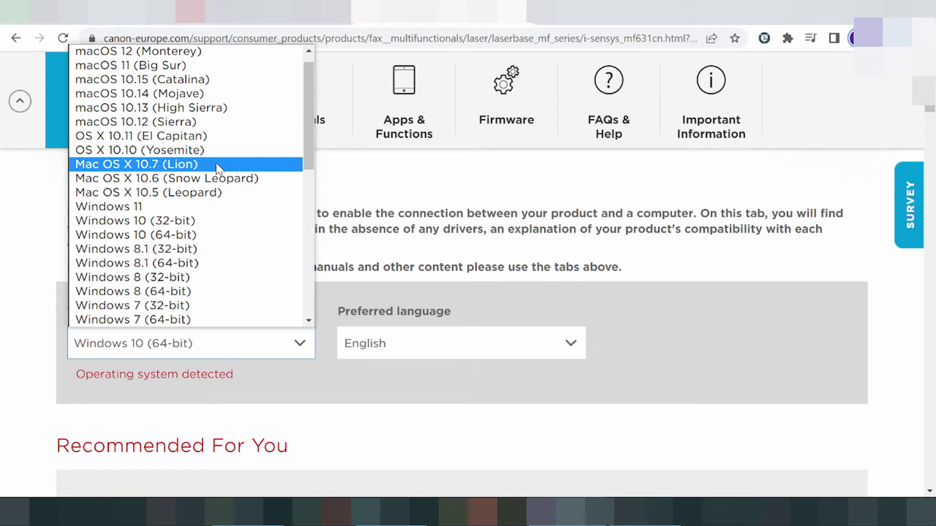
pyautogui.scroll(-1, 317, 117)
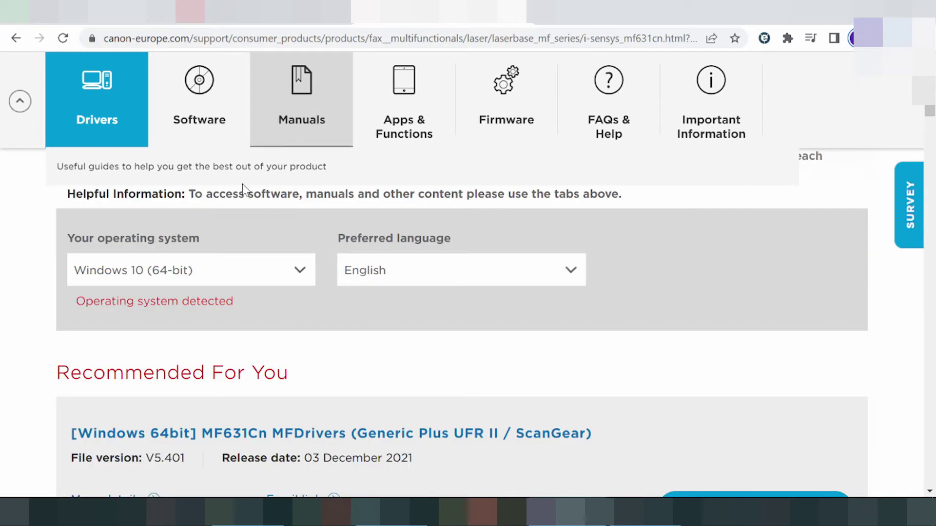
pyautogui.click(173, 276)
pyautogui.scroll(-10, 186, 146)
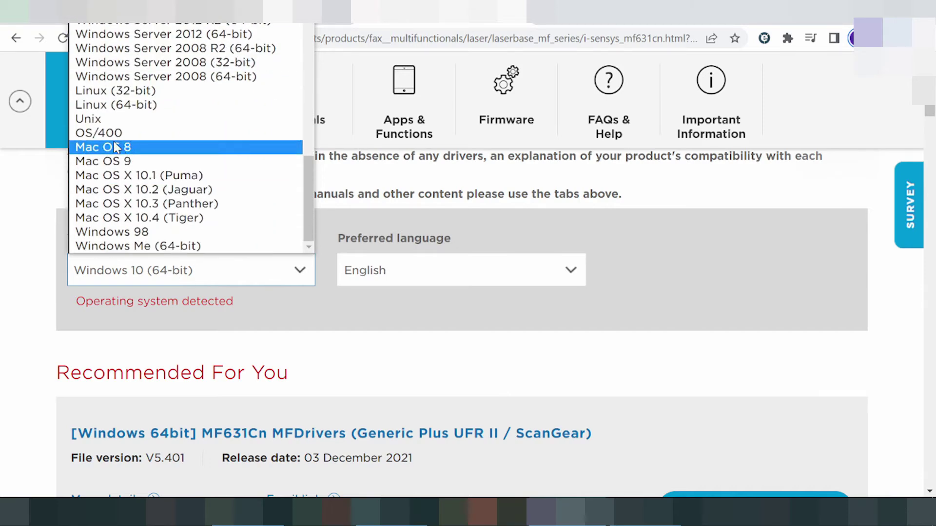
pyautogui.scroll(4, 125, 168)
pyautogui.scroll(-4, 126, 171)
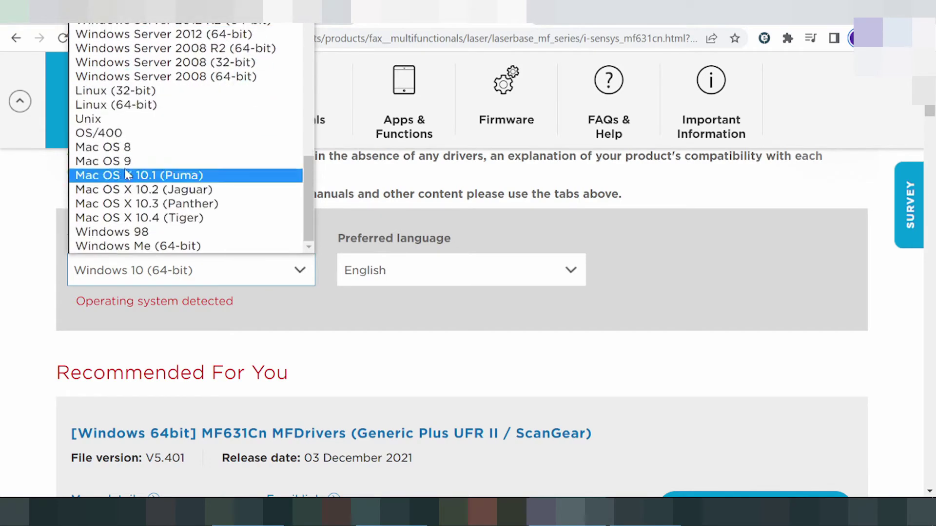
pyautogui.click(110, 104)
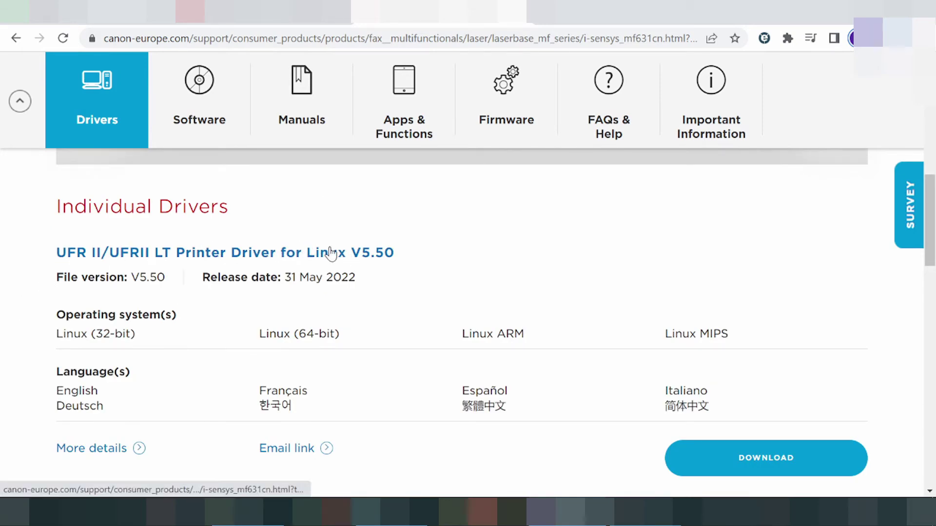
pyautogui.scroll(-5, 481, 278)
pyautogui.scroll(7, 437, 296)
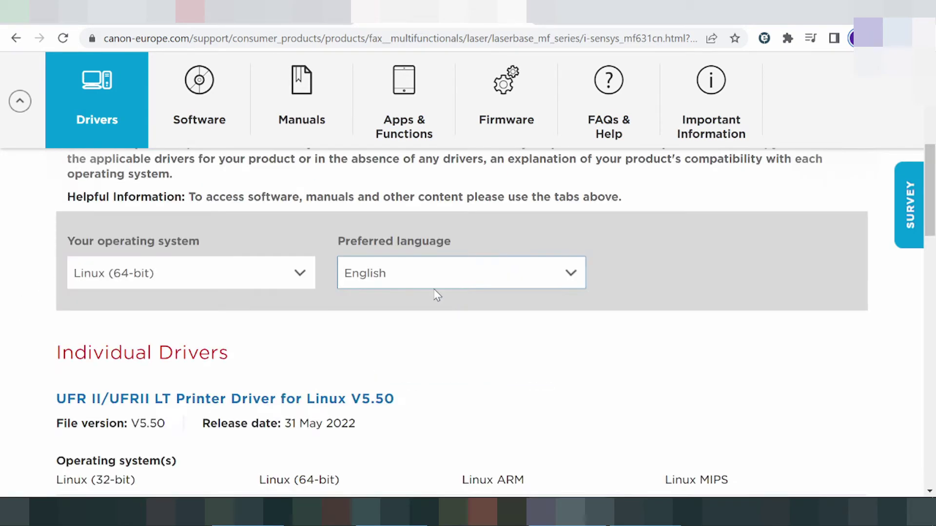
pyautogui.click(251, 283)
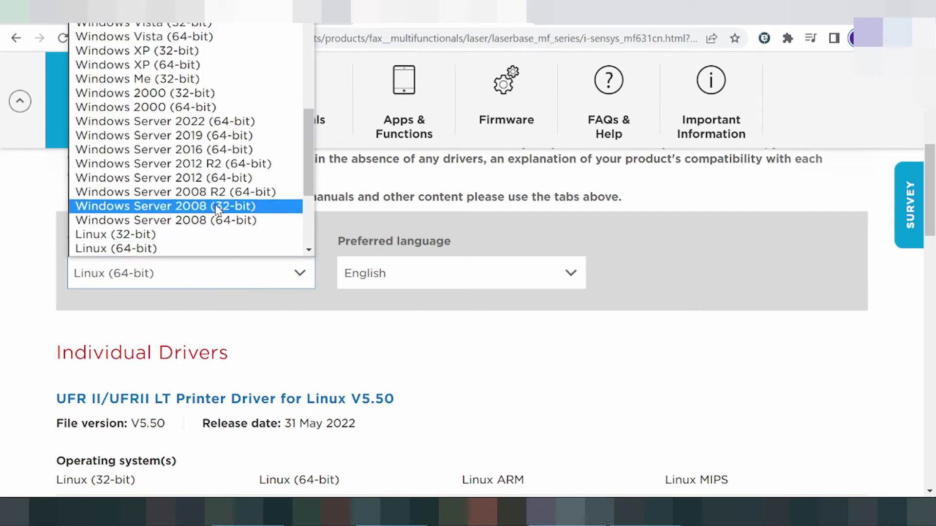
pyautogui.scroll(6, 216, 209)
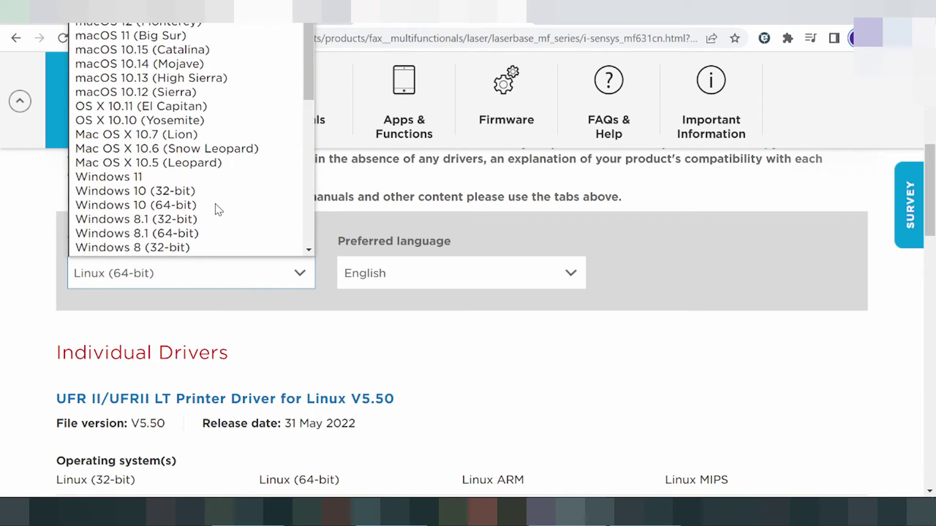
pyautogui.click(123, 177)
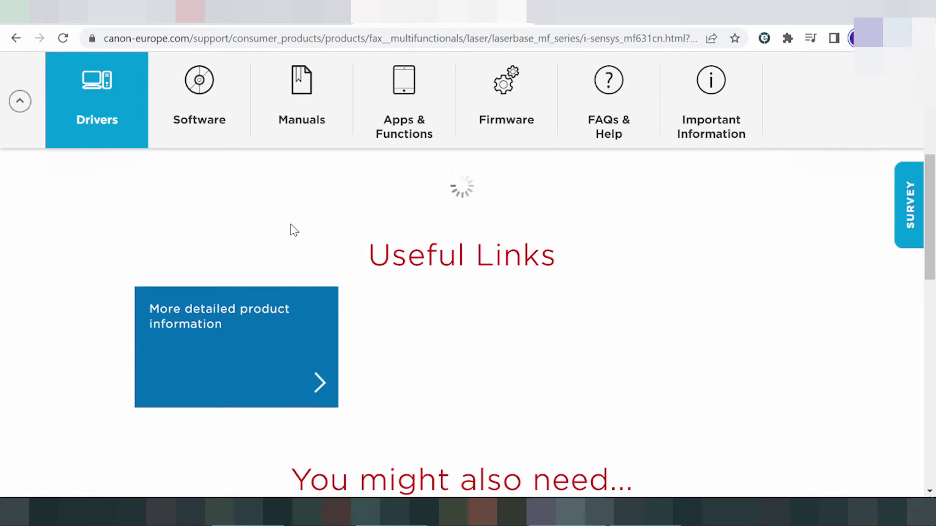
pyautogui.scroll(-3, 270, 306)
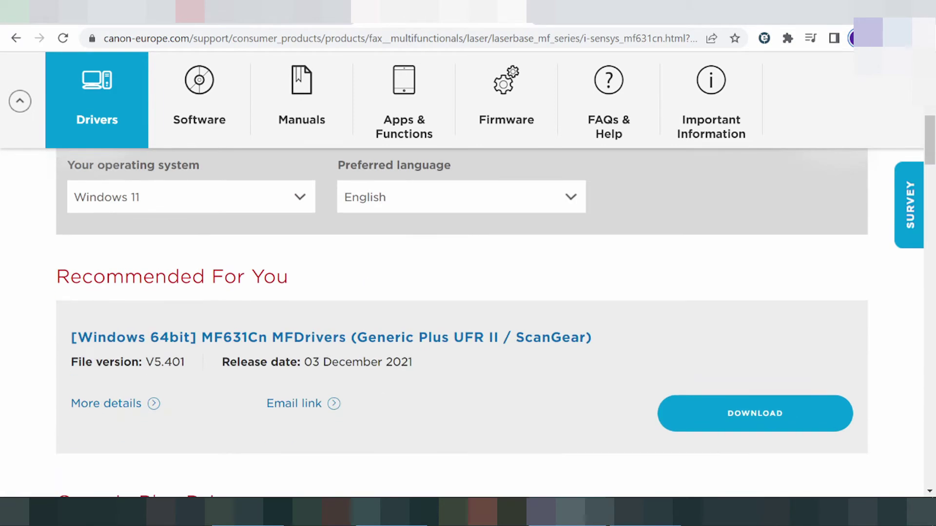
pyautogui.moveTo(82, 276); pyautogui.dragTo(224, 277)
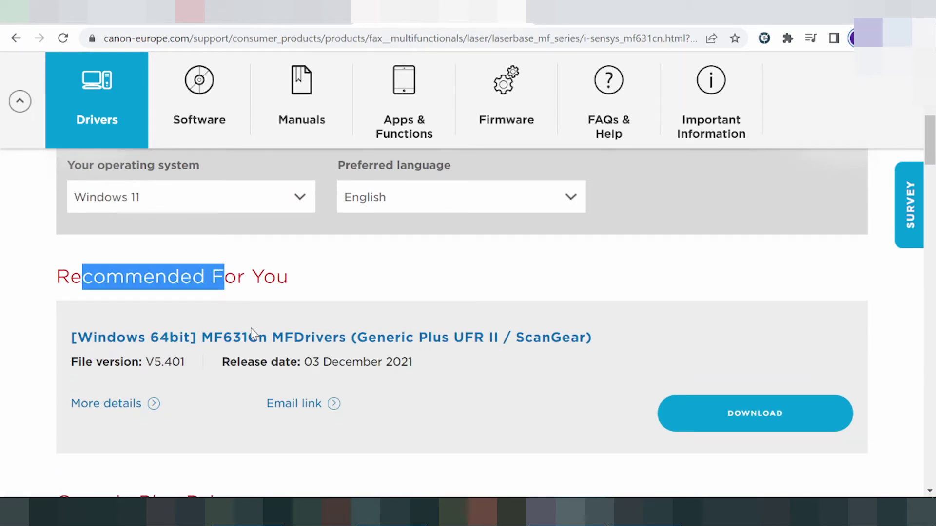
pyautogui.scroll(-1, 409, 310)
pyautogui.scroll(-1, 408, 309)
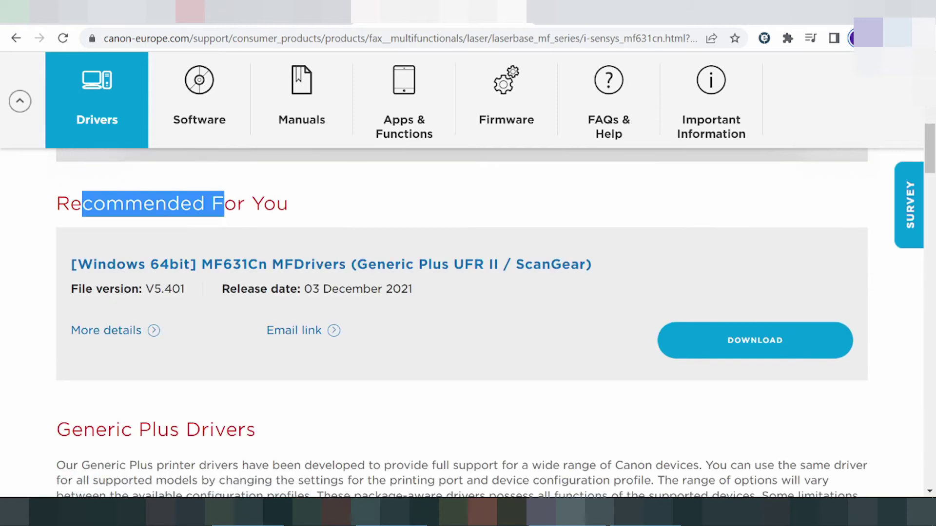
pyautogui.moveTo(312, 289); pyautogui.dragTo(429, 287)
pyautogui.scroll(-3, 439, 273)
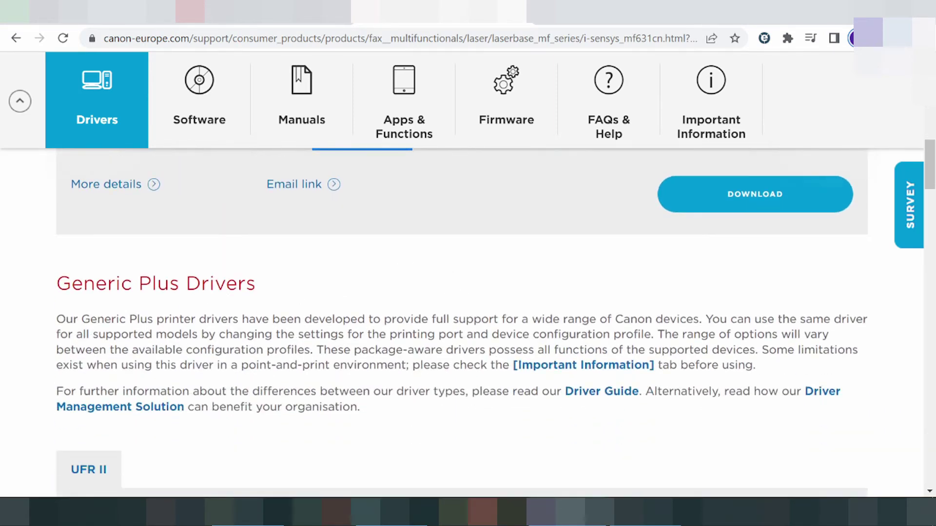
pyautogui.moveTo(95, 297); pyautogui.dragTo(184, 297)
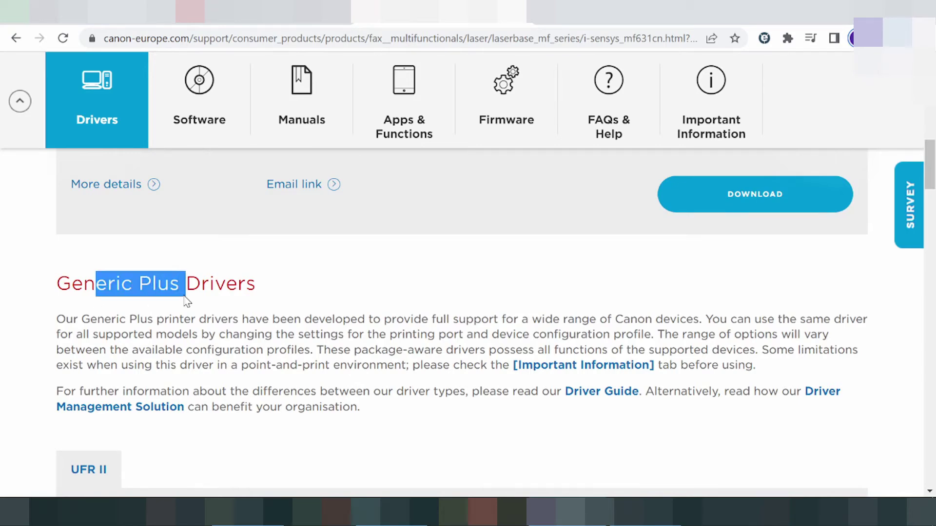
pyautogui.scroll(-5, 198, 298)
pyautogui.scroll(-2, 201, 303)
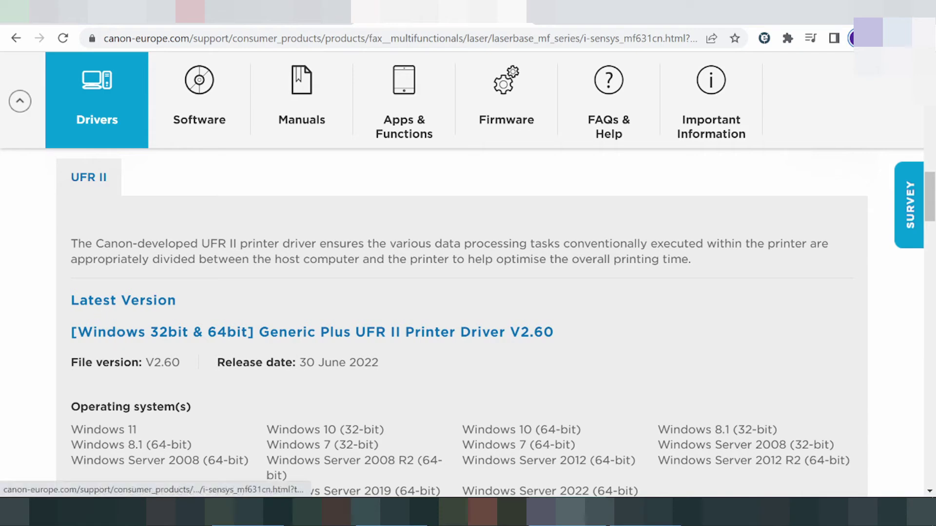
pyautogui.scroll(-10, 190, 317)
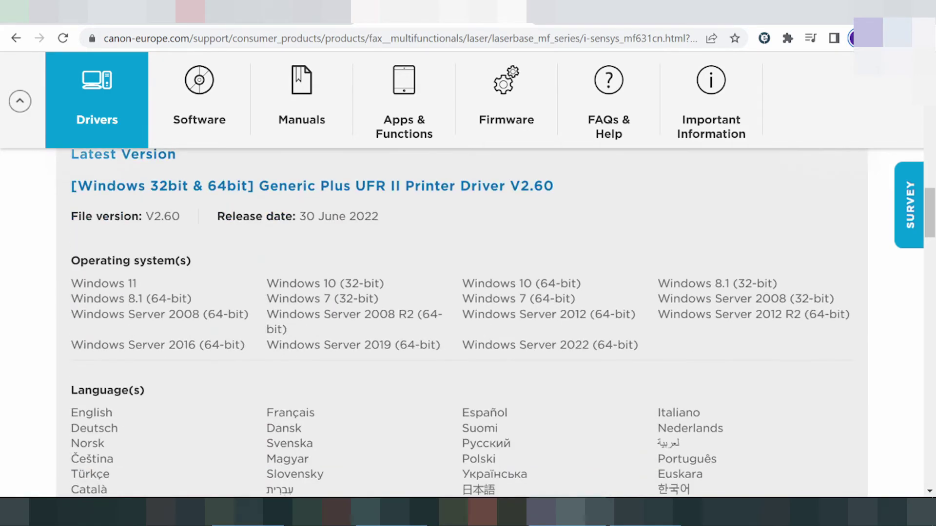
pyautogui.scroll(-2, 293, 297)
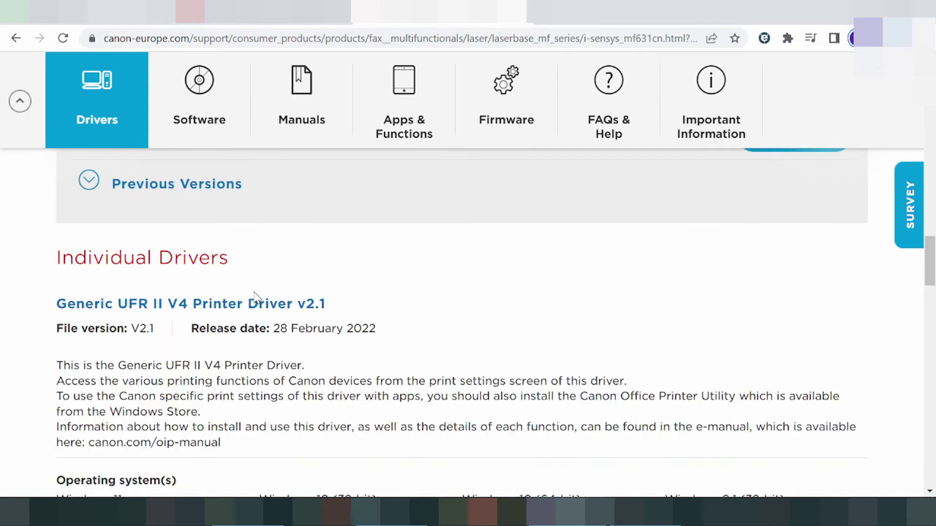
pyautogui.scroll(-7, 253, 294)
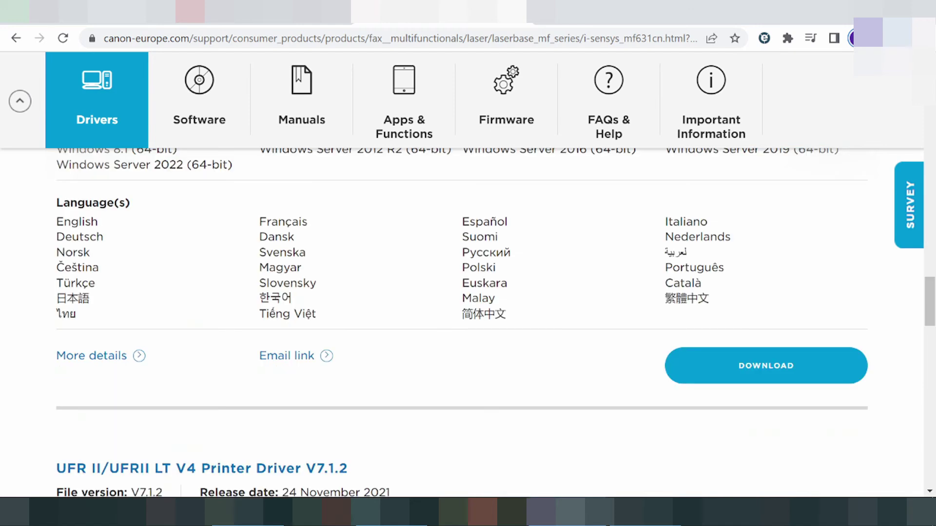
pyautogui.scroll(3, 308, 299)
pyautogui.scroll(-7, 309, 298)
pyautogui.scroll(12, 308, 299)
pyautogui.scroll(15, 309, 298)
pyautogui.scroll(-5, 310, 297)
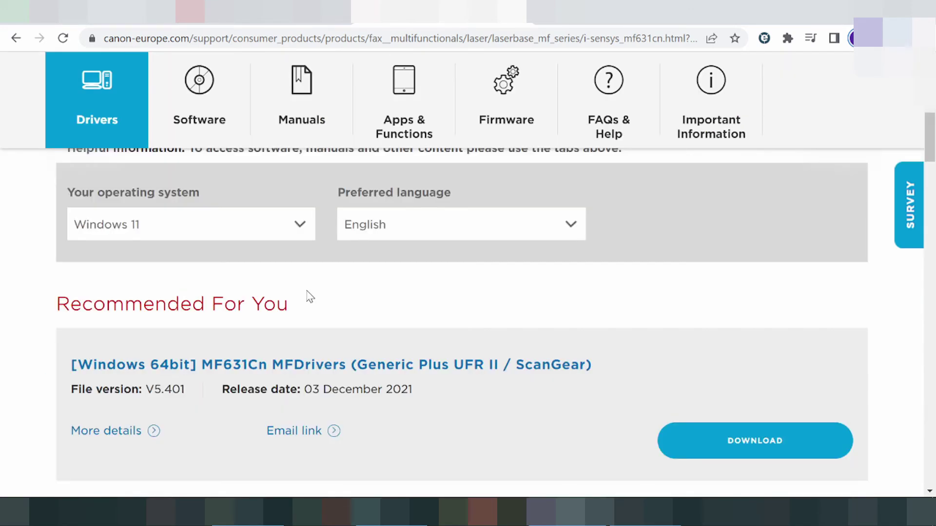
pyautogui.scroll(-1, 307, 295)
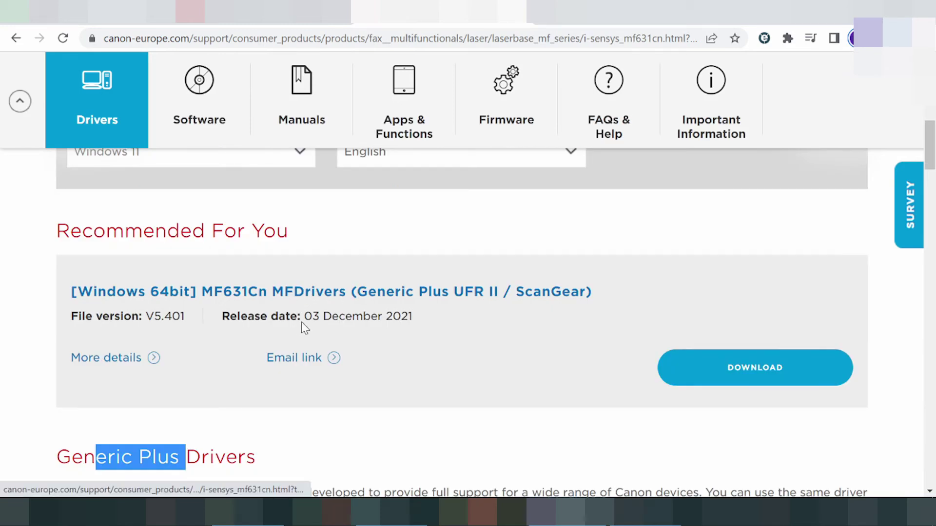
# Open the Windows 64-bit MFDrivers details page and expand Precaution and File Details.
pyautogui.click(152, 359)
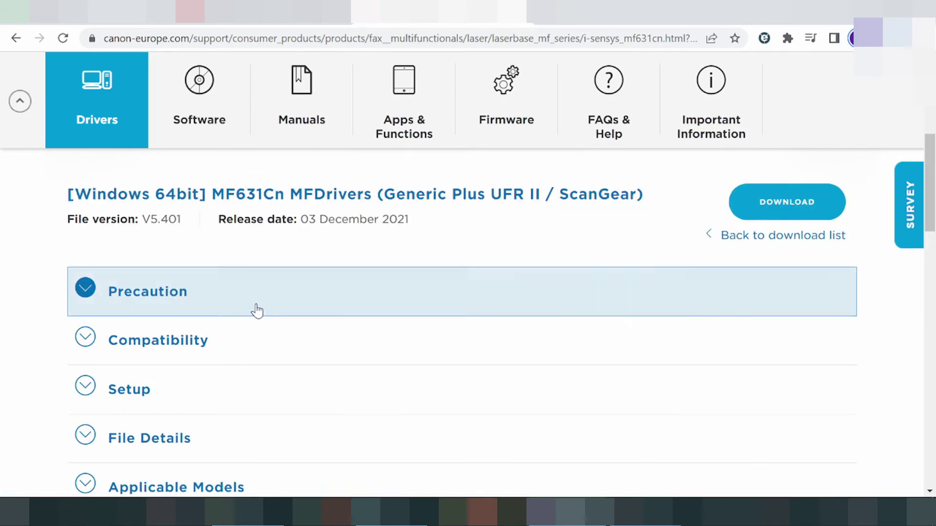
pyautogui.scroll(-1, 257, 310)
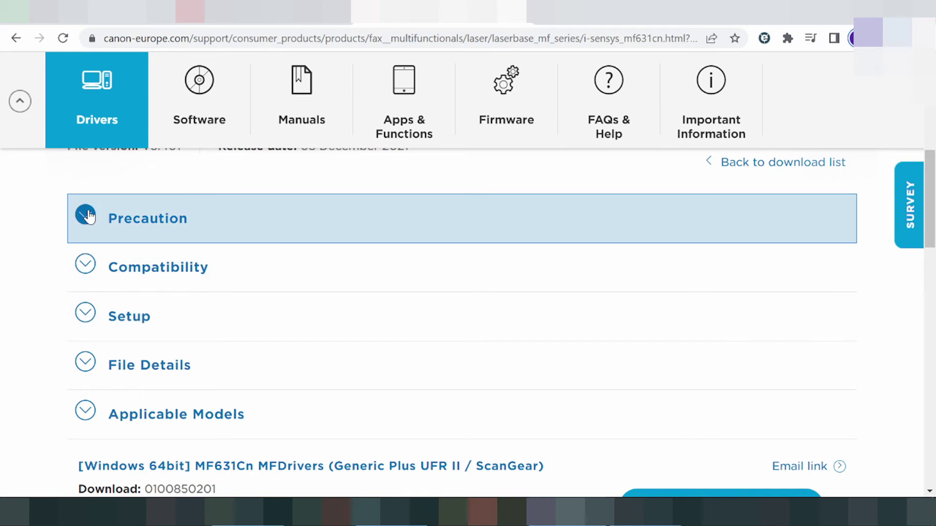
pyautogui.click(87, 215)
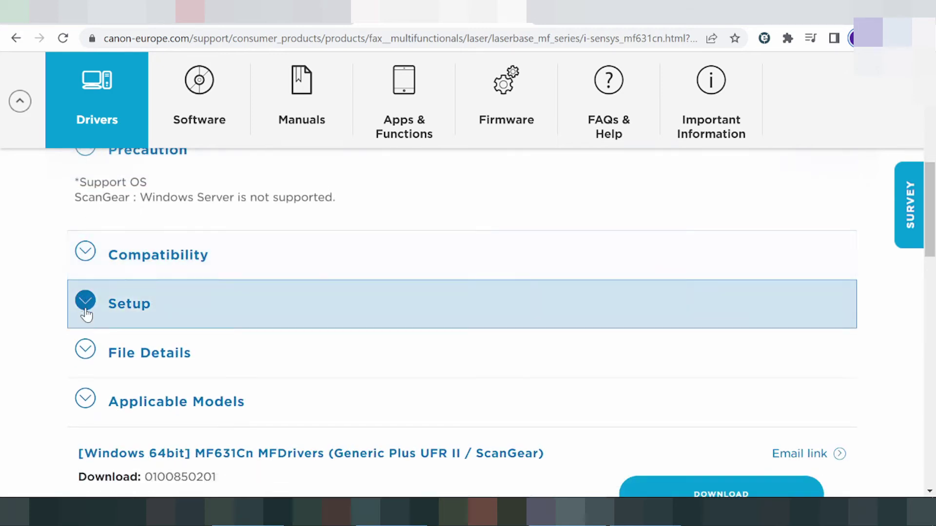
pyautogui.click(84, 349)
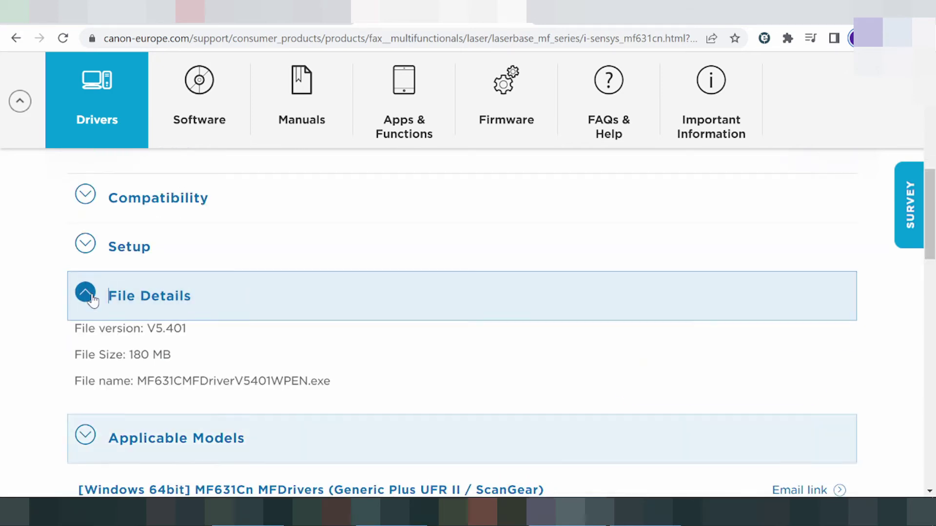
# Expand Compatibility and Setup, and highlight 'USB Connection' in the precaution line.
pyautogui.click(87, 200)
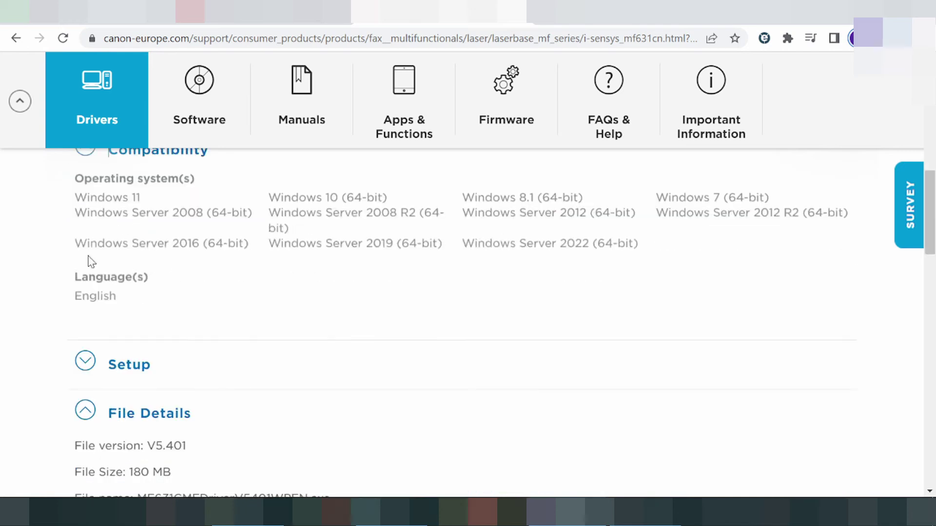
pyautogui.scroll(3, 92, 261)
pyautogui.scroll(-6, 91, 264)
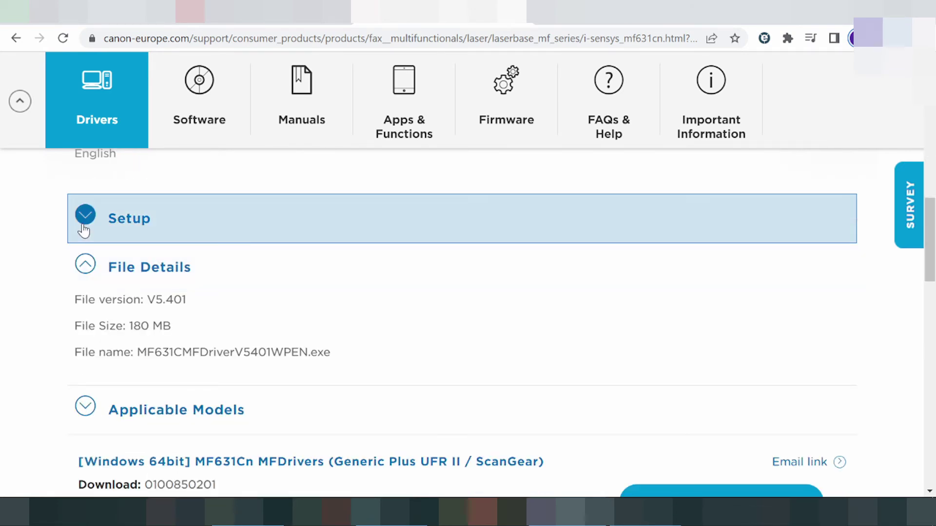
pyautogui.click(84, 216)
pyautogui.moveTo(225, 213); pyautogui.dragTo(327, 213)
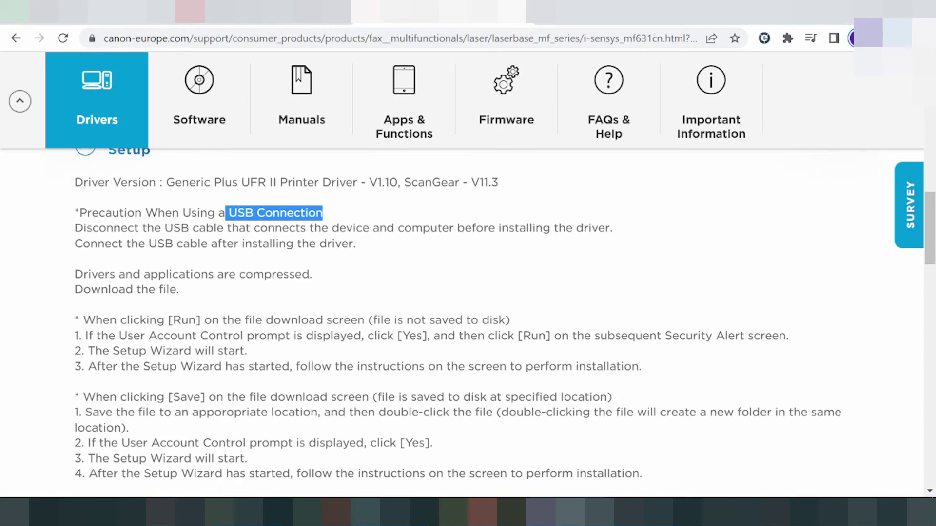
pyautogui.scroll(-12, 241, 310)
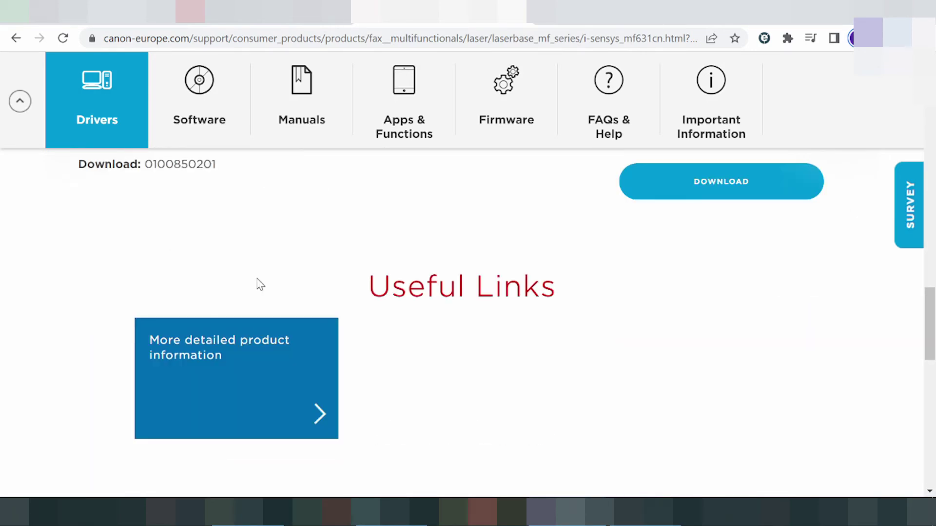
pyautogui.scroll(3, 260, 284)
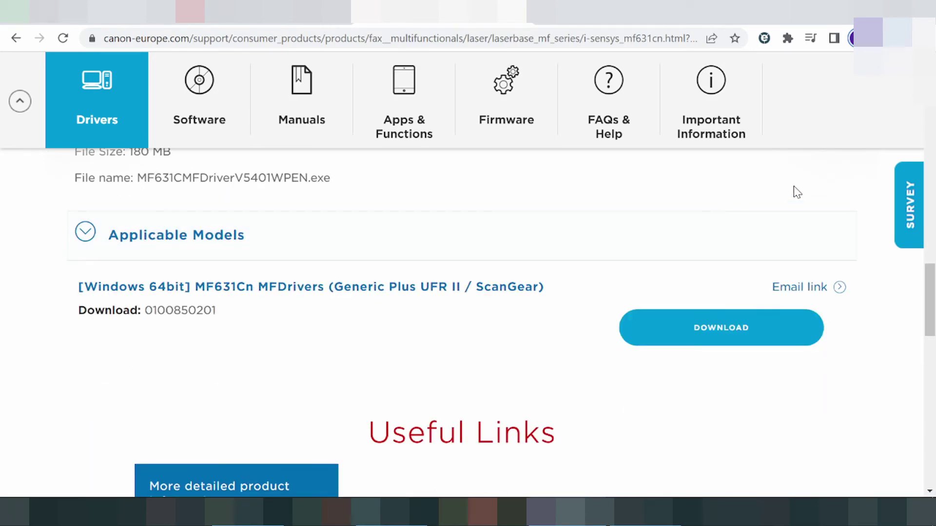
pyautogui.scroll(8, 669, 351)
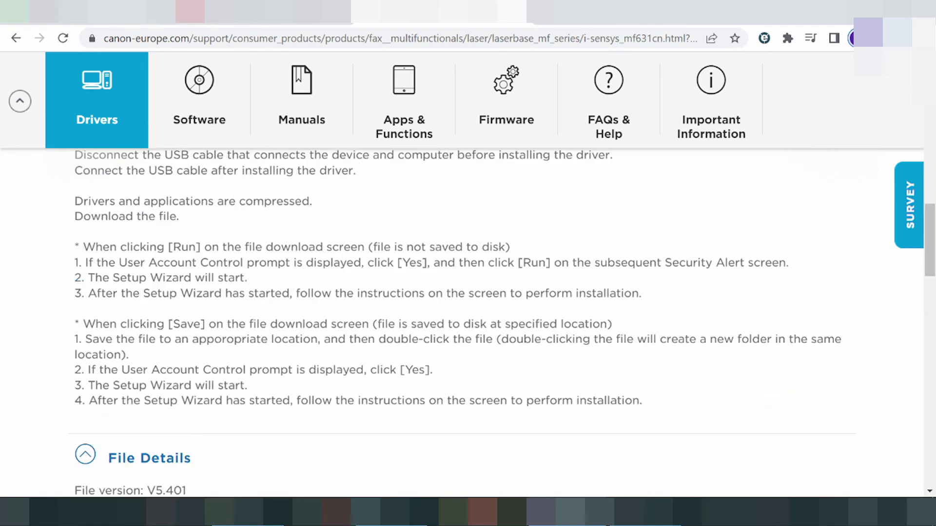
pyautogui.scroll(15, 665, 346)
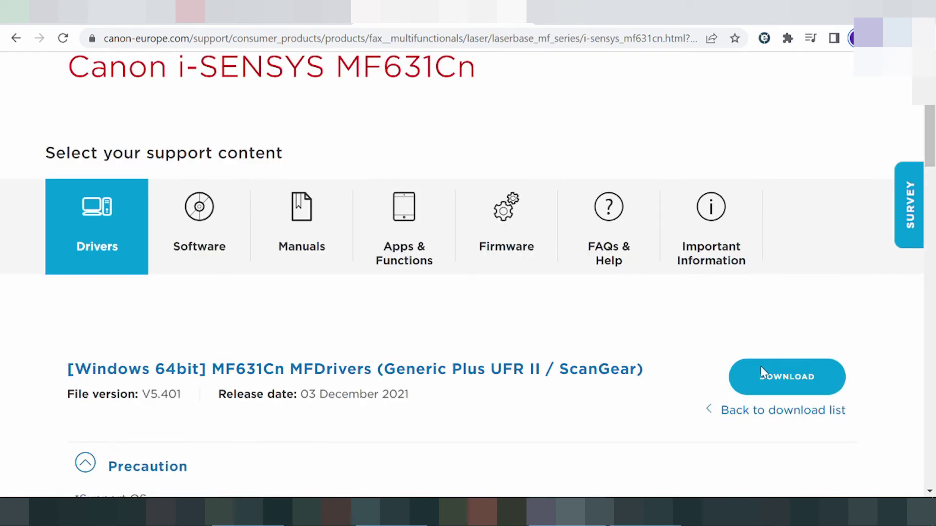
# Download the MF631Cn MFDrivers installer, accepting the licence and closing the survey and help popups.
pyautogui.click(801, 380)
pyautogui.click(607, 397)
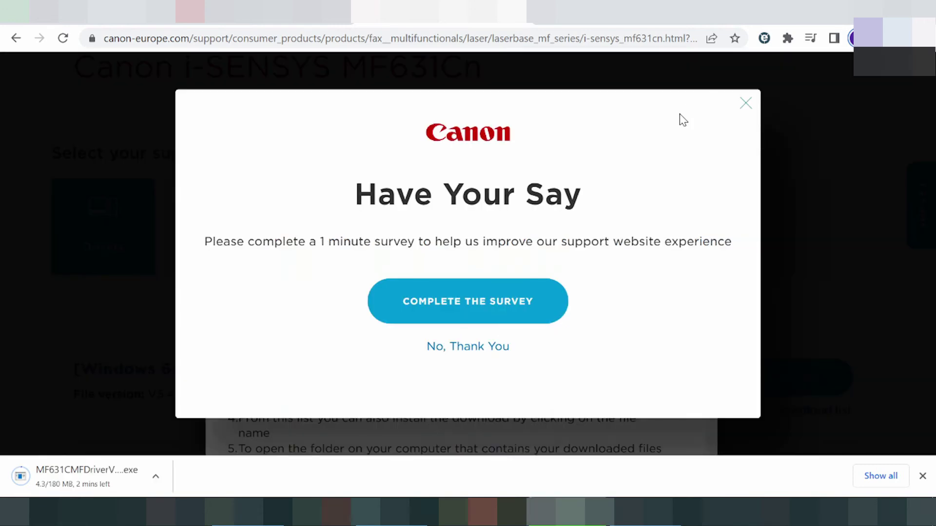
pyautogui.press('Escape')
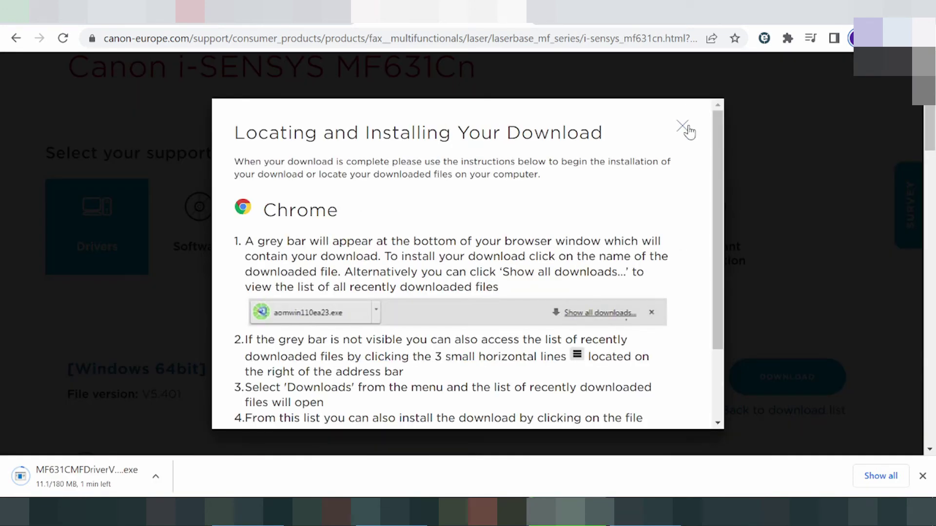
pyautogui.click(683, 128)
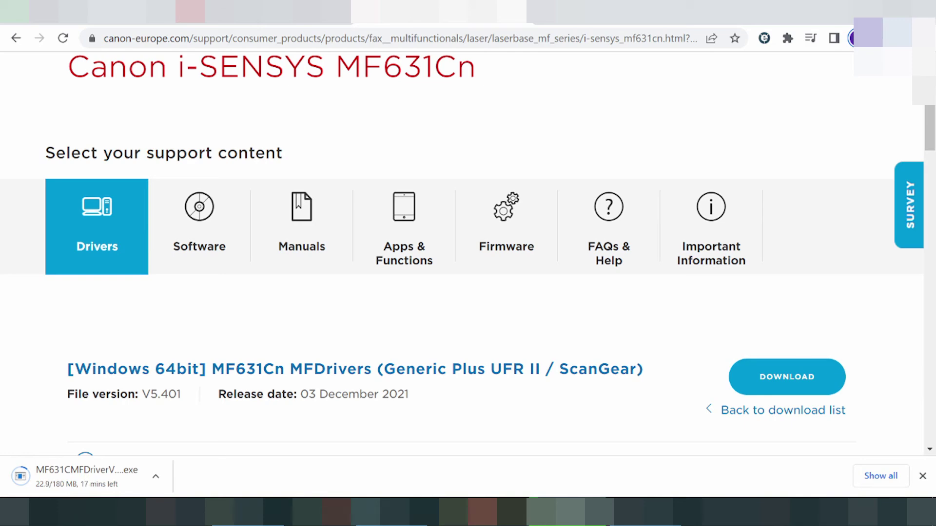
# Highlight the Setup lines from [Run] on the Security Alert screen to 'The Setup Wizard will start.'.
pyautogui.scroll(4, 359, 334)
pyautogui.scroll(-4, 359, 334)
pyautogui.scroll(-1, 358, 336)
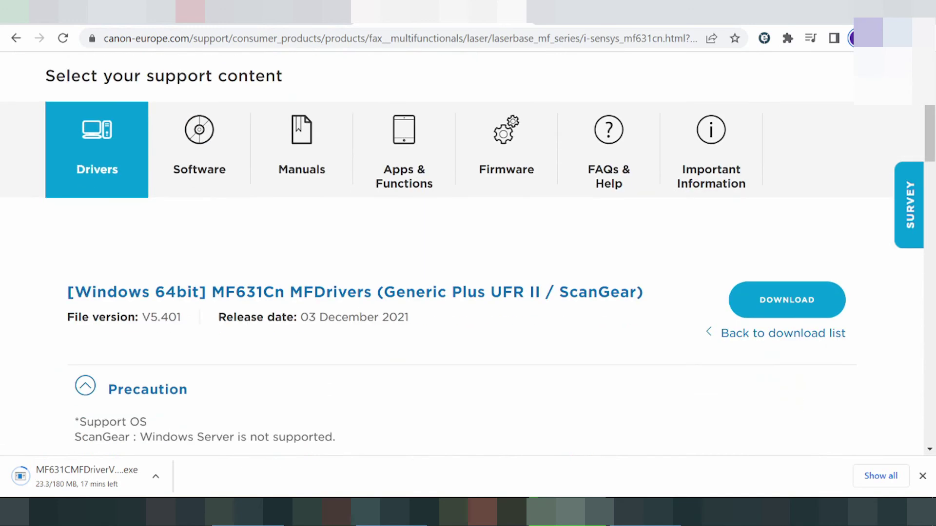
pyautogui.scroll(-2, 358, 336)
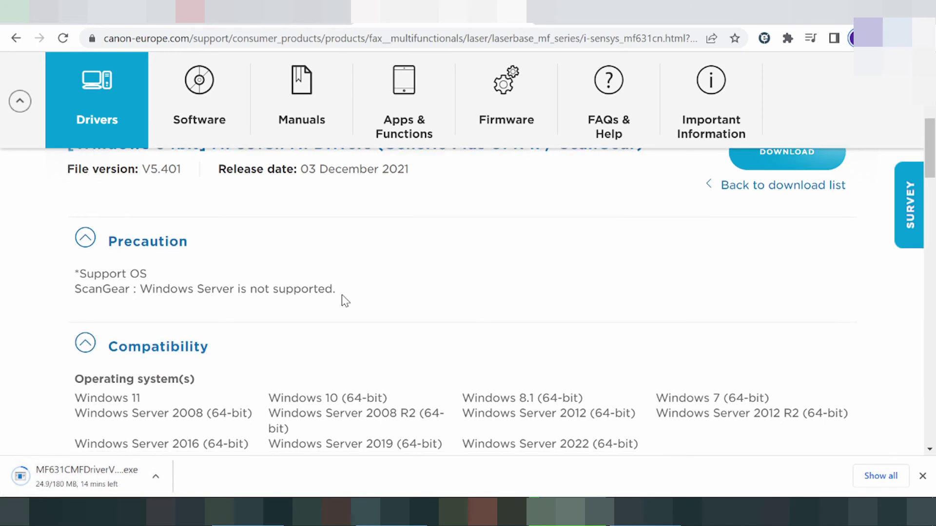
pyautogui.scroll(-5, 342, 295)
pyautogui.moveTo(322, 264); pyautogui.dragTo(225, 263)
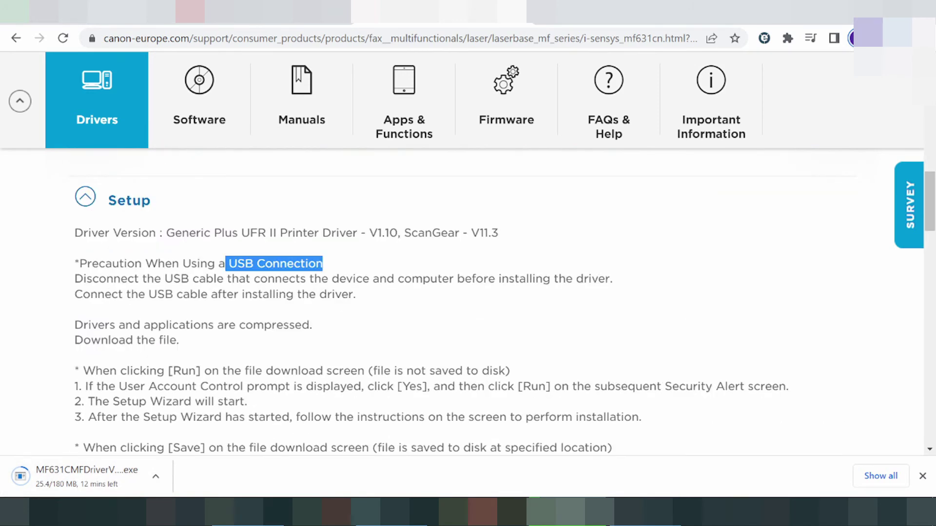
pyautogui.moveTo(149, 401); pyautogui.dragTo(240, 401)
pyautogui.moveTo(150, 417); pyautogui.dragTo(226, 416)
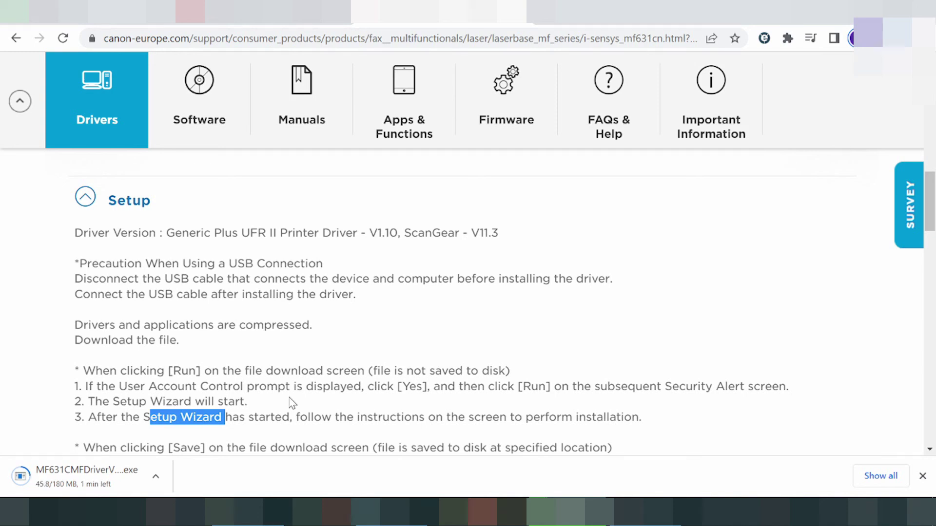
pyautogui.moveTo(515, 387); pyautogui.dragTo(541, 402)
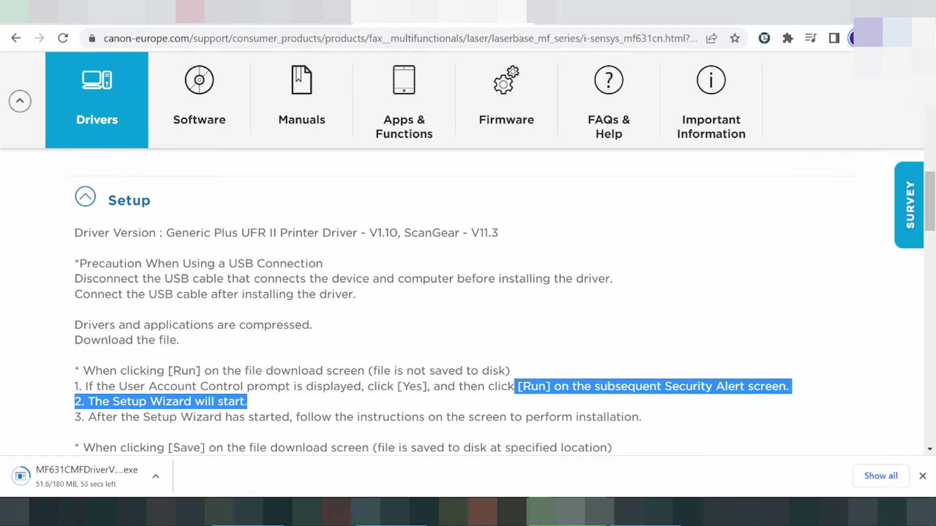